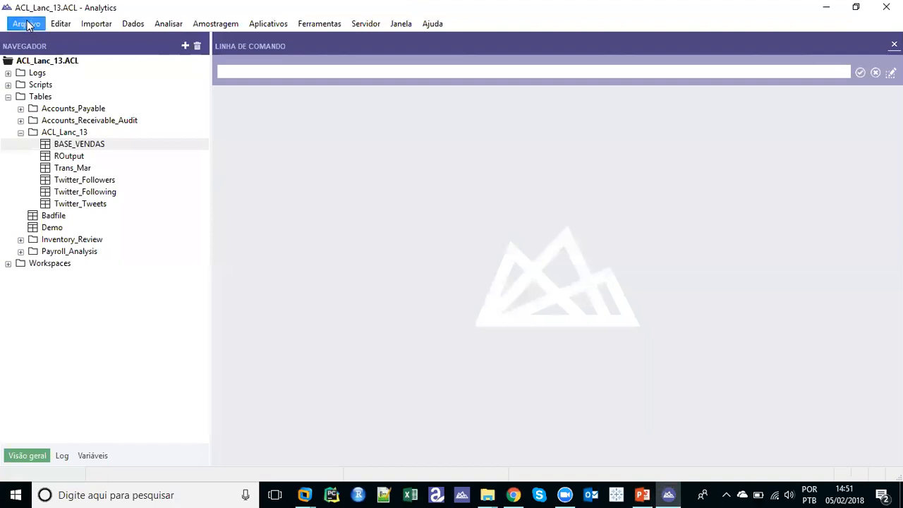
Start a new local table from a database or application source and list the Novas conexões connectors
mouse_move(51, 41)
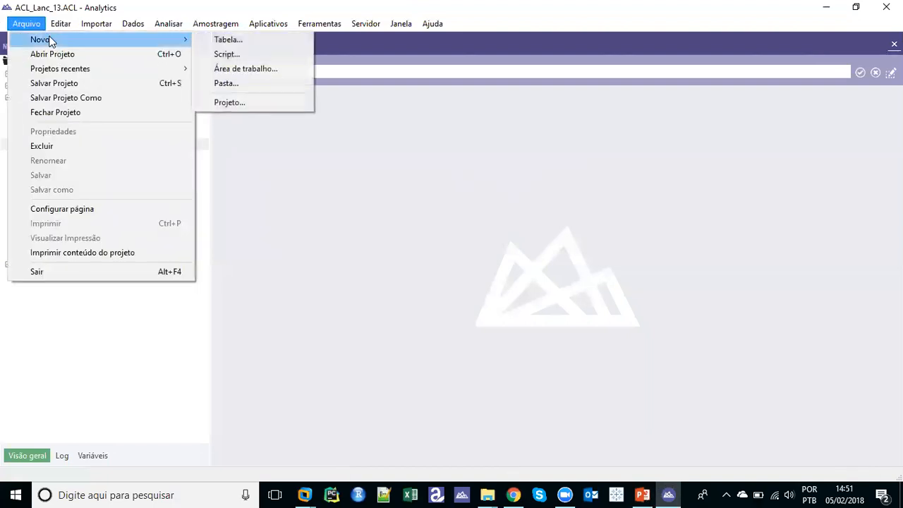
left_click(220, 40)
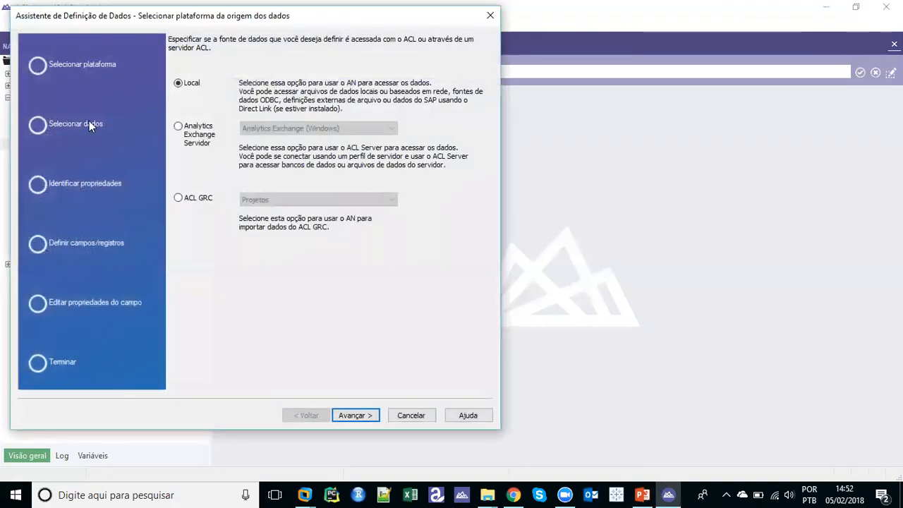
left_click(351, 418)
left_click(177, 124)
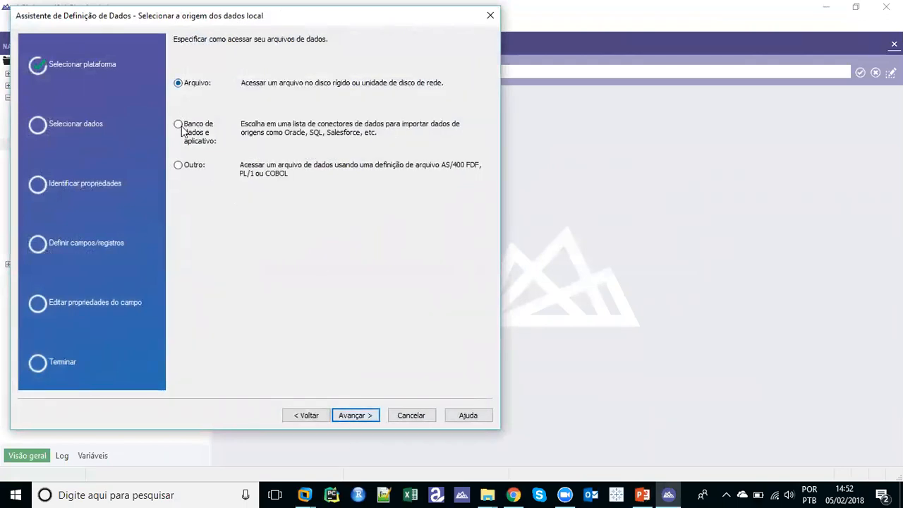
left_click(350, 415)
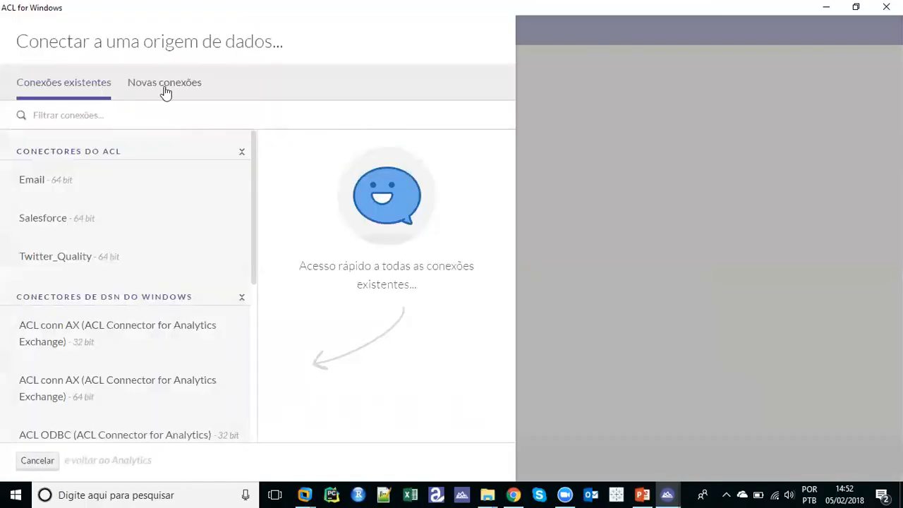
left_click(166, 90)
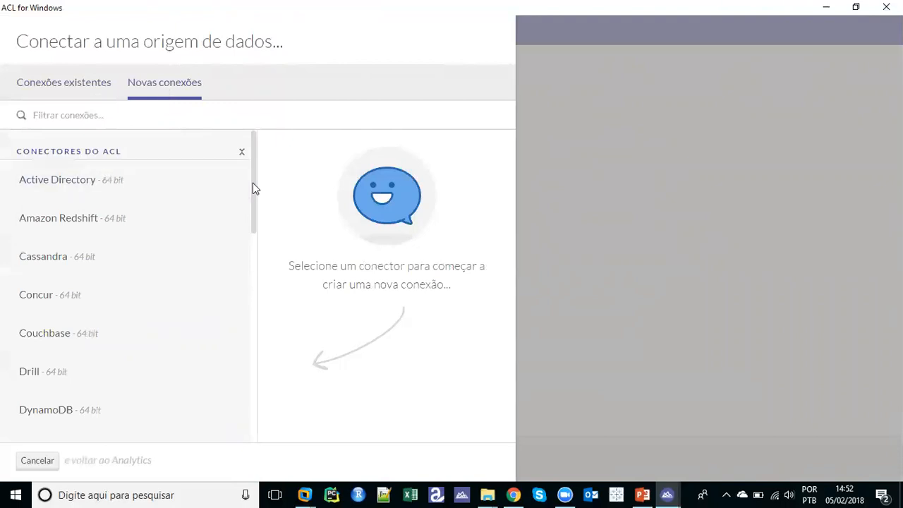
left_click_drag(254, 189, 258, 207)
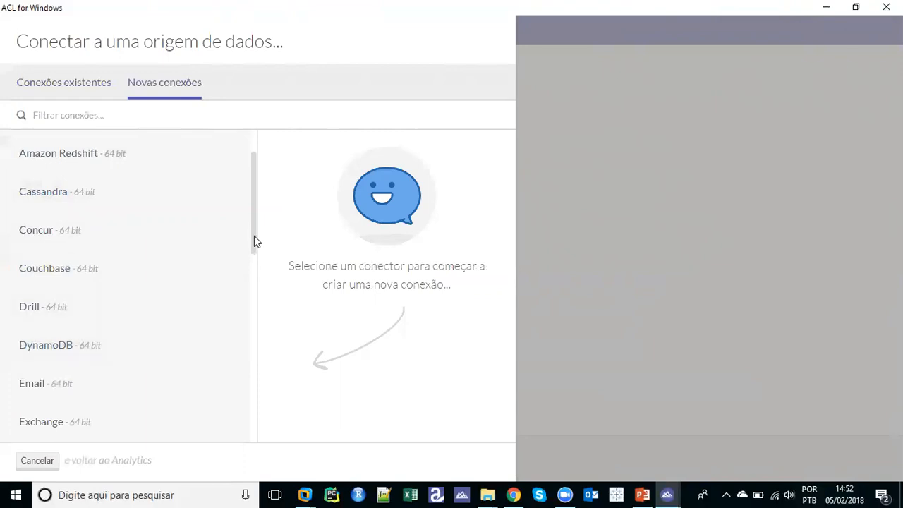
left_click_drag(254, 236, 254, 247)
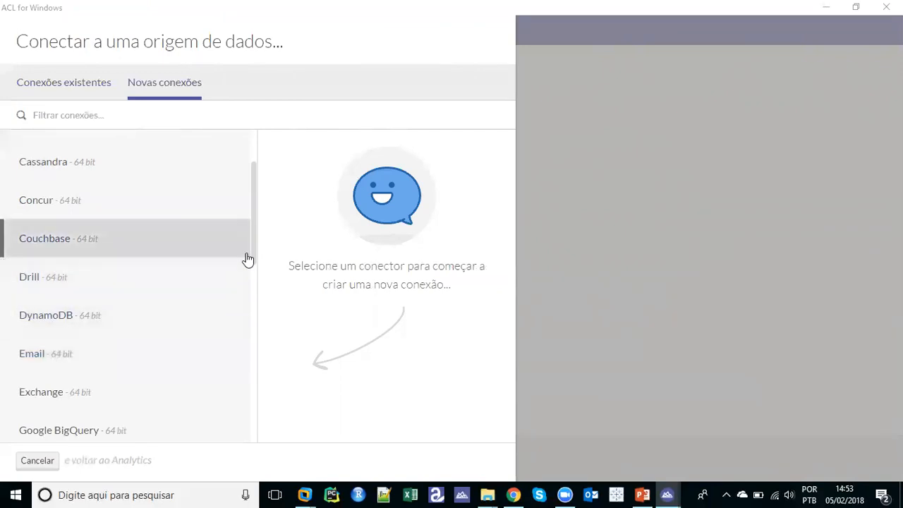
left_click_drag(253, 254, 275, 370)
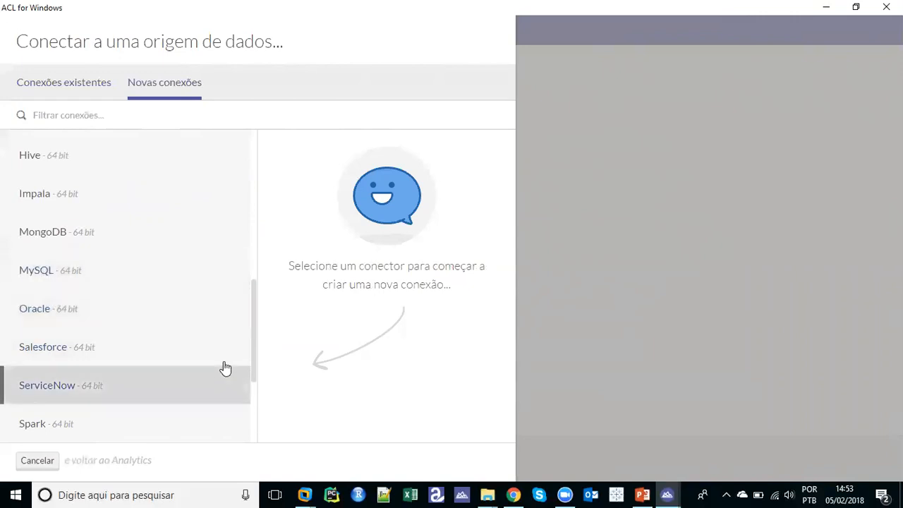
Pick Salesforce from the new connections list to get the Salesforce (2) settings form
scroll(254, 359, "down", 2)
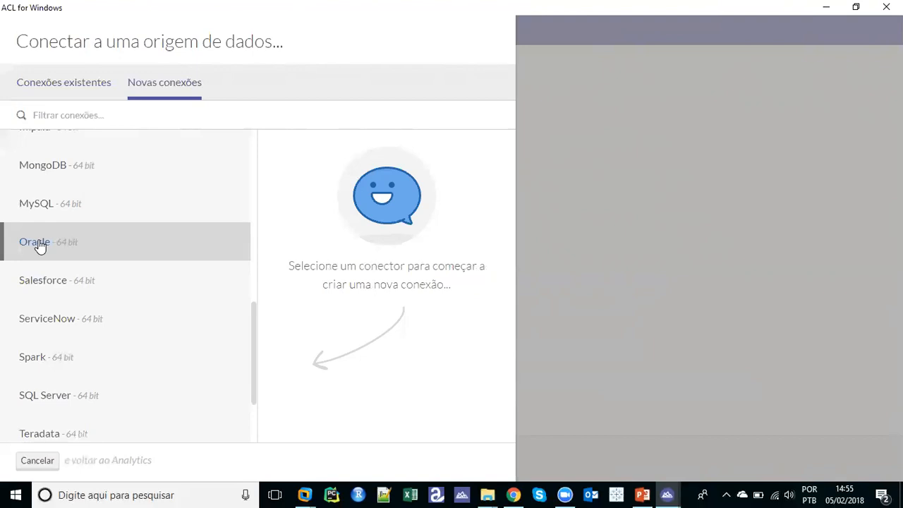
left_click(41, 284)
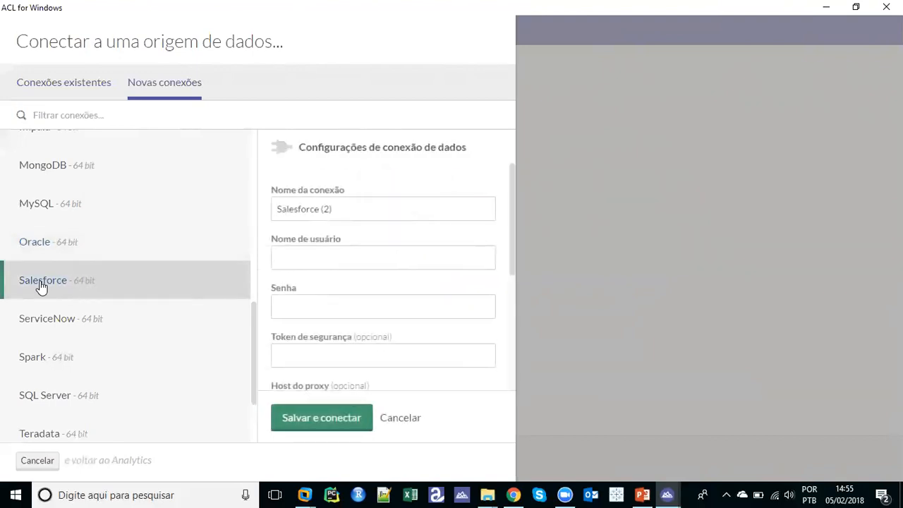
Connect through the existing saved Salesforce connection and stage the Account table
left_click(56, 88)
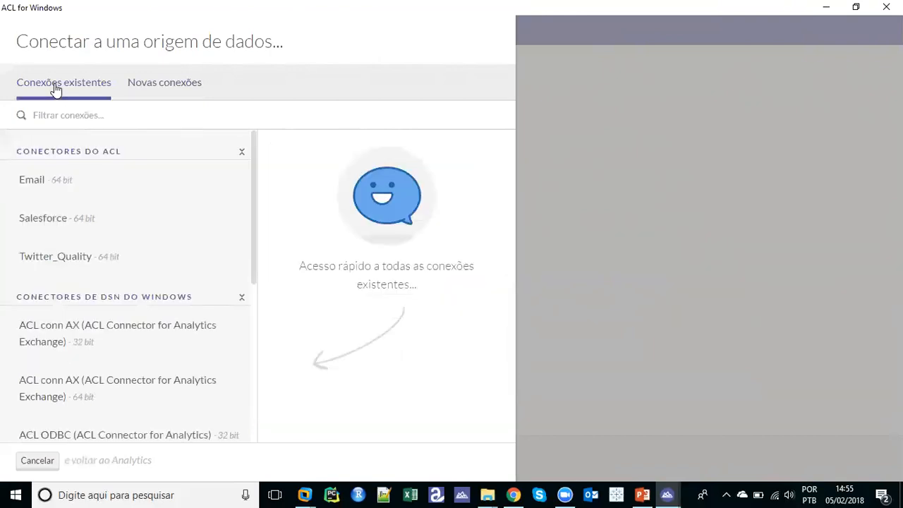
left_click(69, 226)
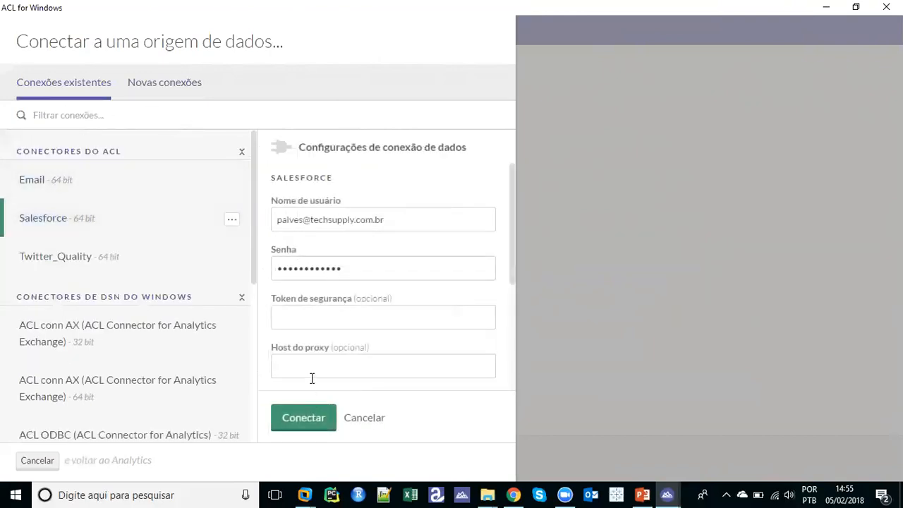
left_click(312, 419)
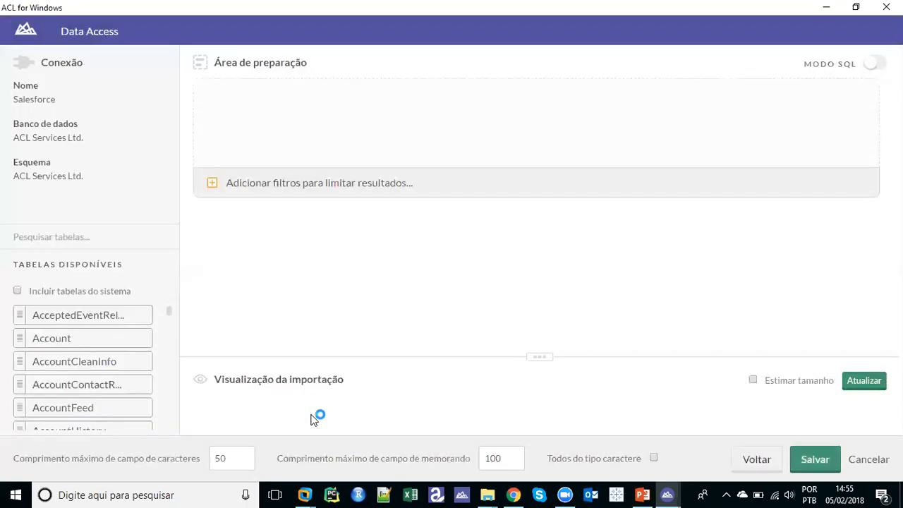
left_click(81, 346)
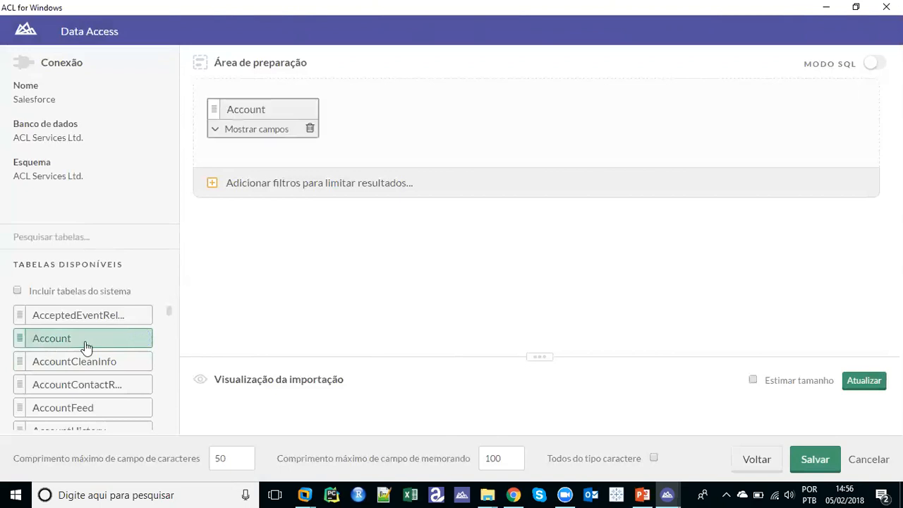
Show the Account fields, enlarge and refresh the record preview, and add a blank filter row
left_click(216, 131)
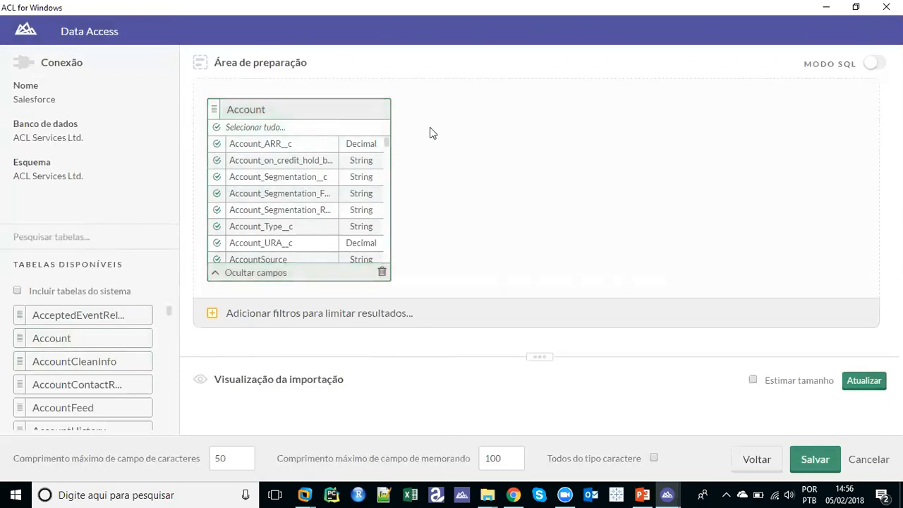
left_click_drag(541, 356, 540, 337)
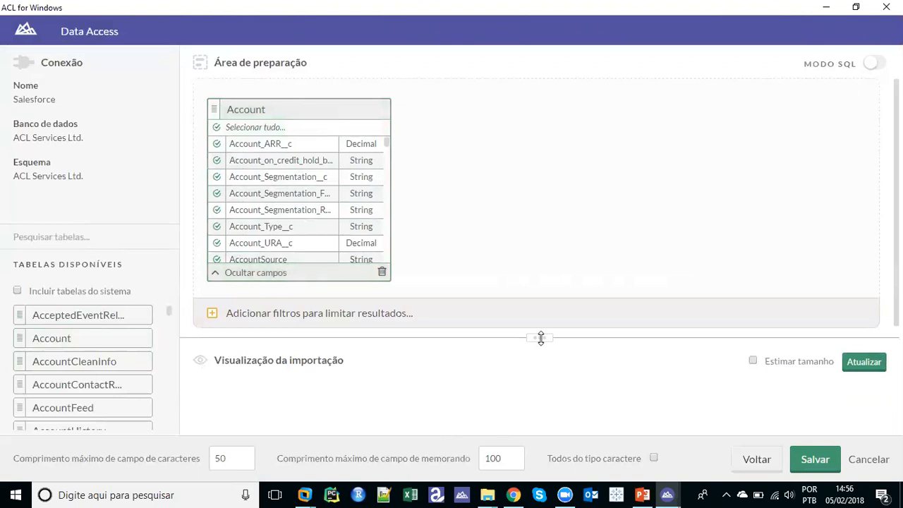
left_click(866, 363)
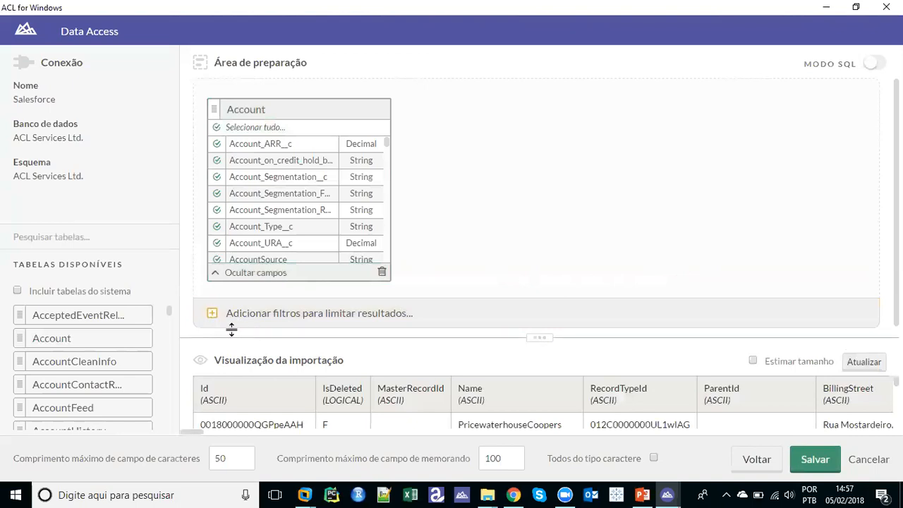
left_click(213, 316)
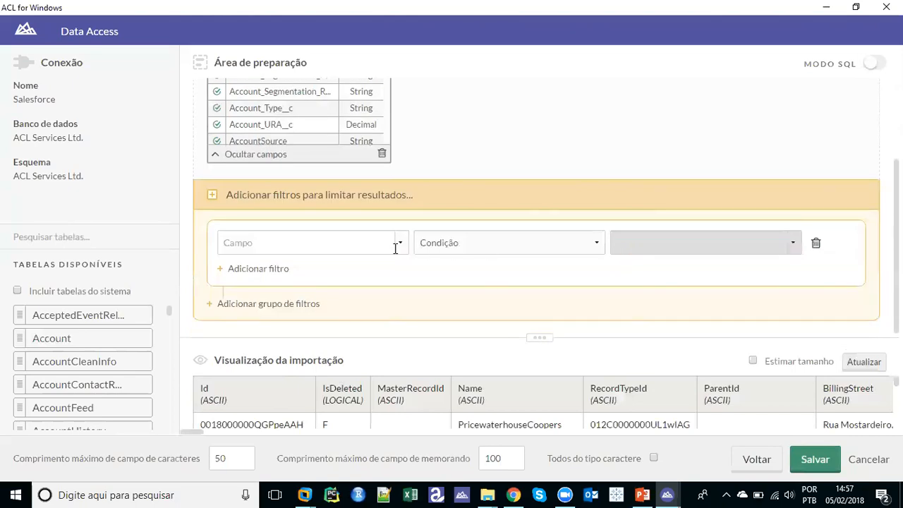
Filter the Account import to BillingCountry é Brazil and refresh the preview
left_click(398, 245)
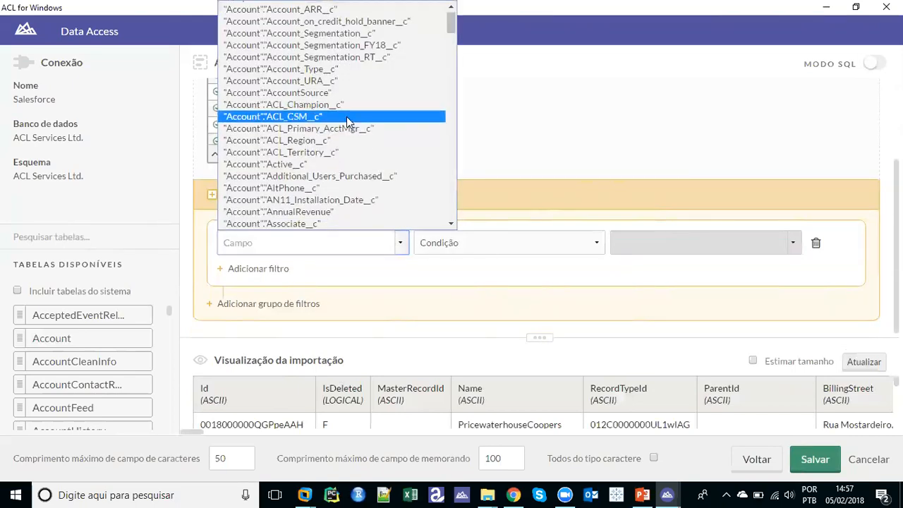
scroll(347, 120, "down", 10)
scroll(346, 120, "up", 5)
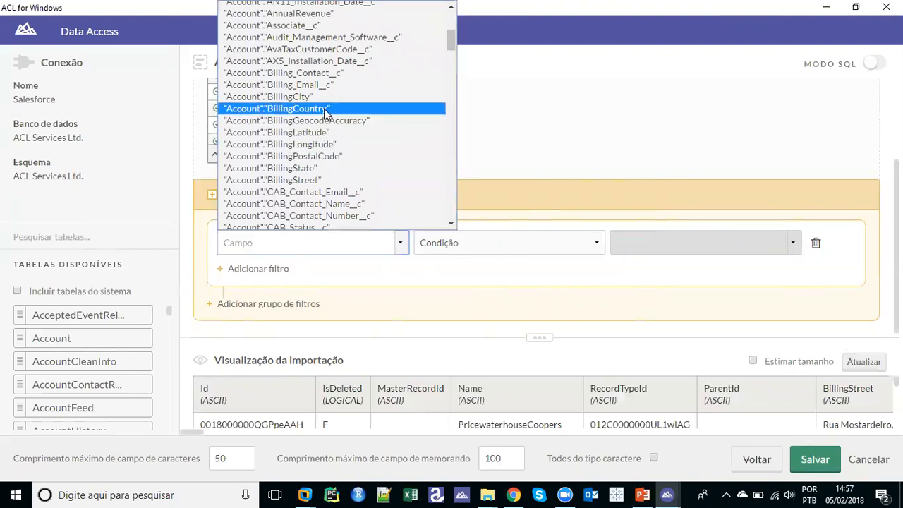
left_click(323, 109)
left_click(466, 244)
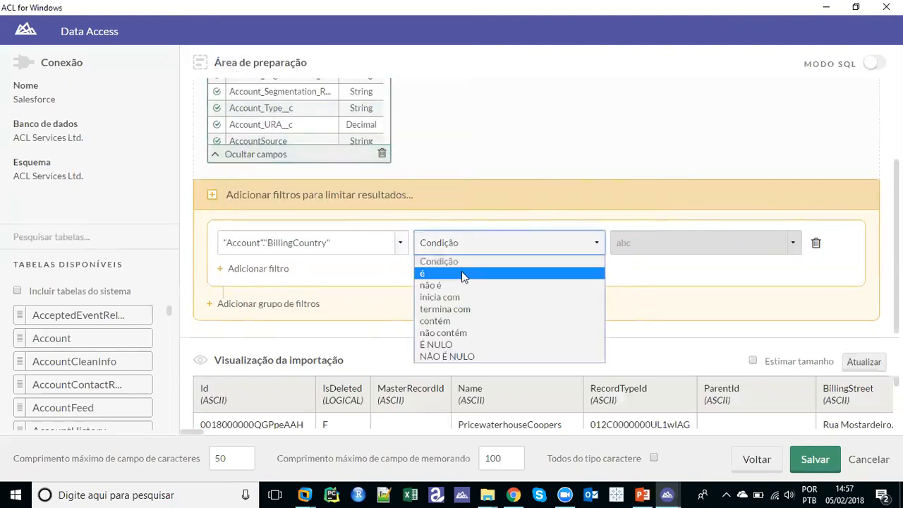
left_click(462, 274)
left_click(694, 241)
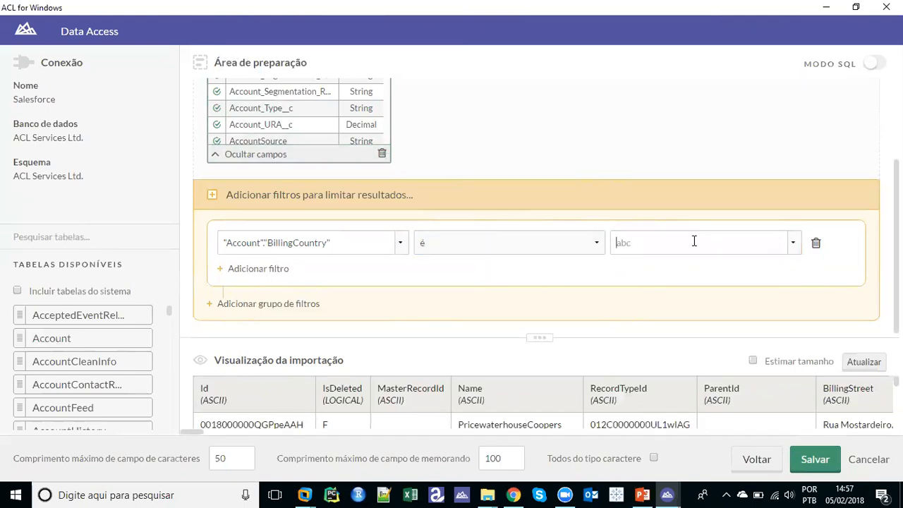
type("Brazil")
left_click(852, 362)
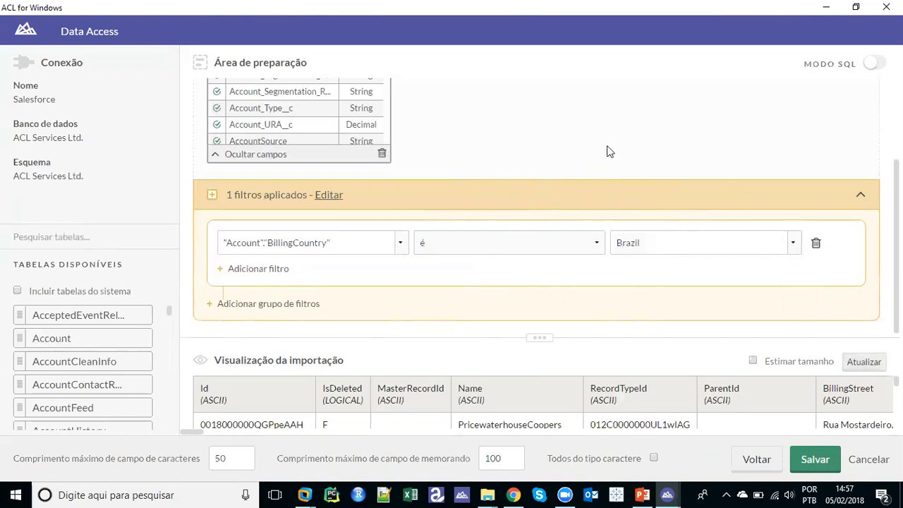
scroll(876, 98, "up", 3)
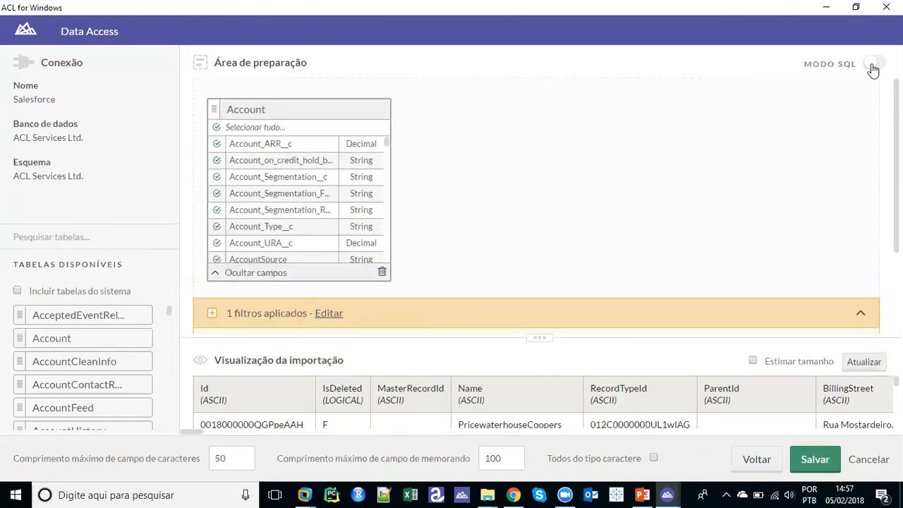
Switch to the SQL view and scroll through the Brazil-filtered Account query
left_click(874, 66)
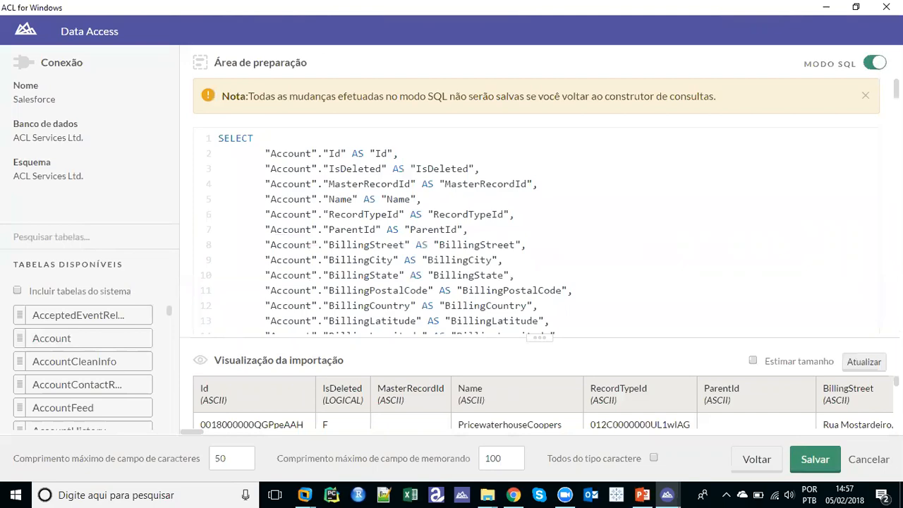
scroll(536, 206, "down", 2)
scroll(415, 205, "down", 10)
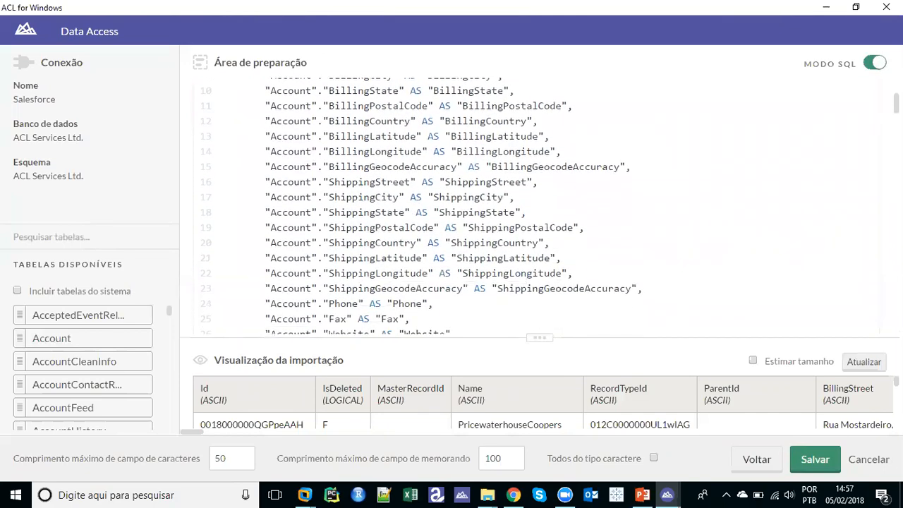
scroll(479, 205, "down", 12)
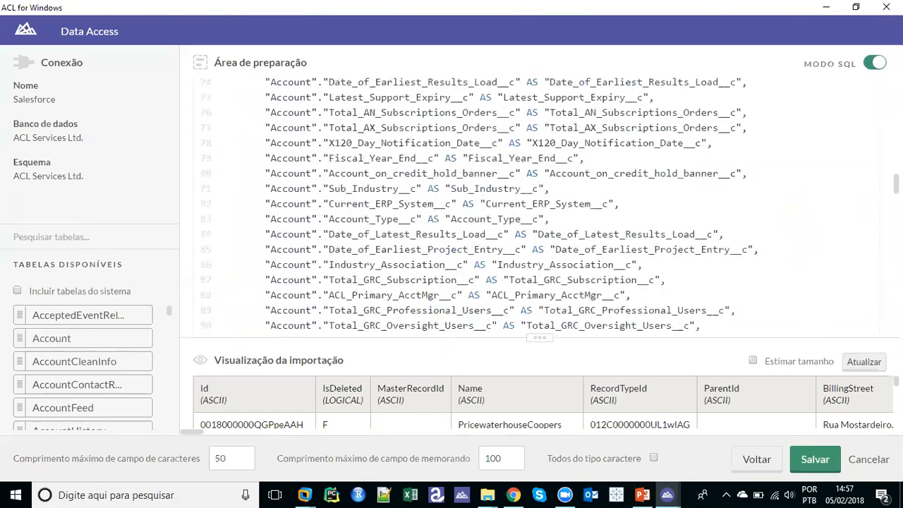
scroll(536, 205, "down", 20)
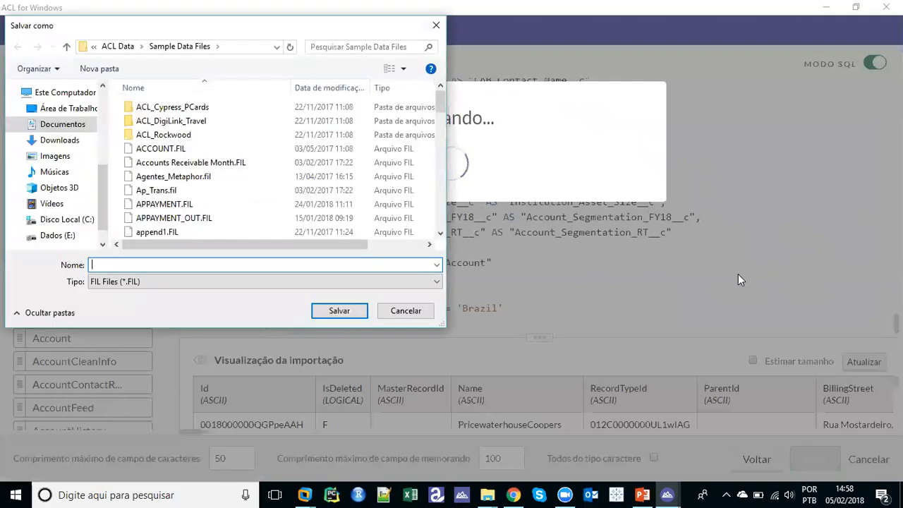
Name the new table Contas and run the import of the 2,643 Salesforce Account records
type("Contas")
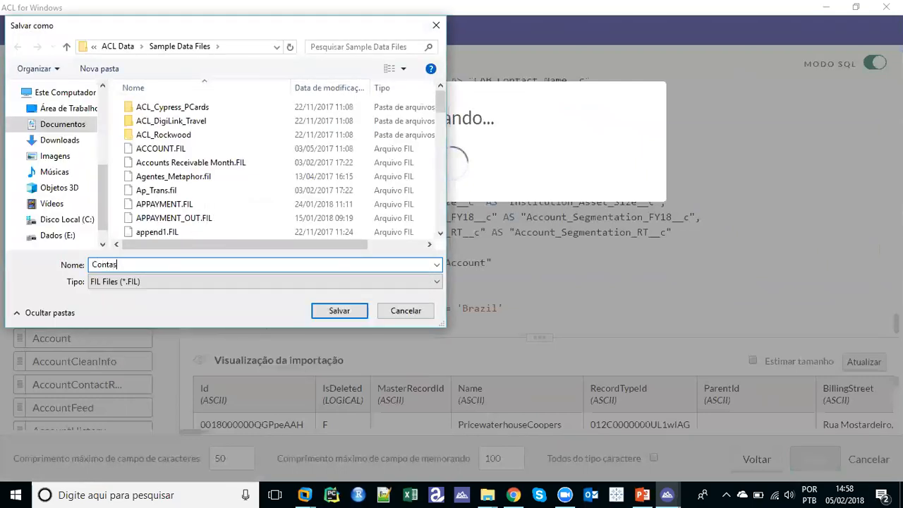
key("Return")
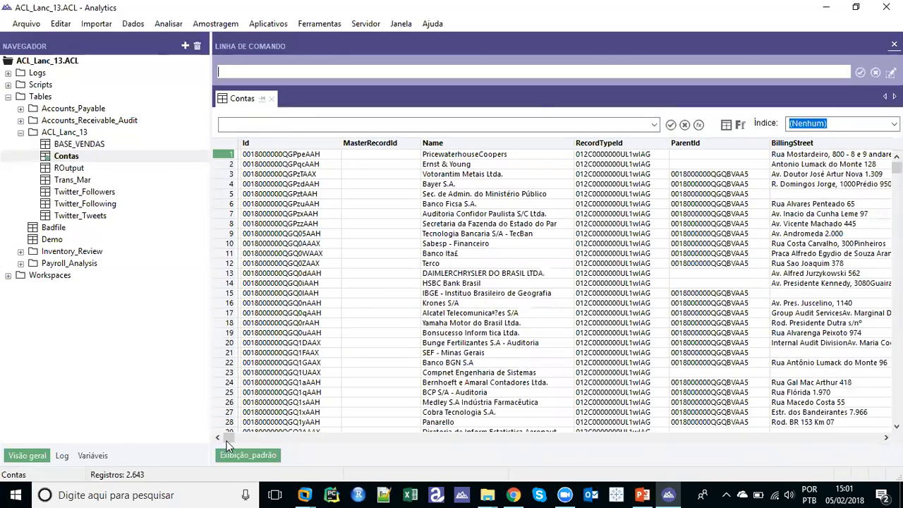
Open the project Log and tick the ACCESSDATA64 CONNECTOR Salesforce import entry
left_click_drag(228, 443, 246, 436)
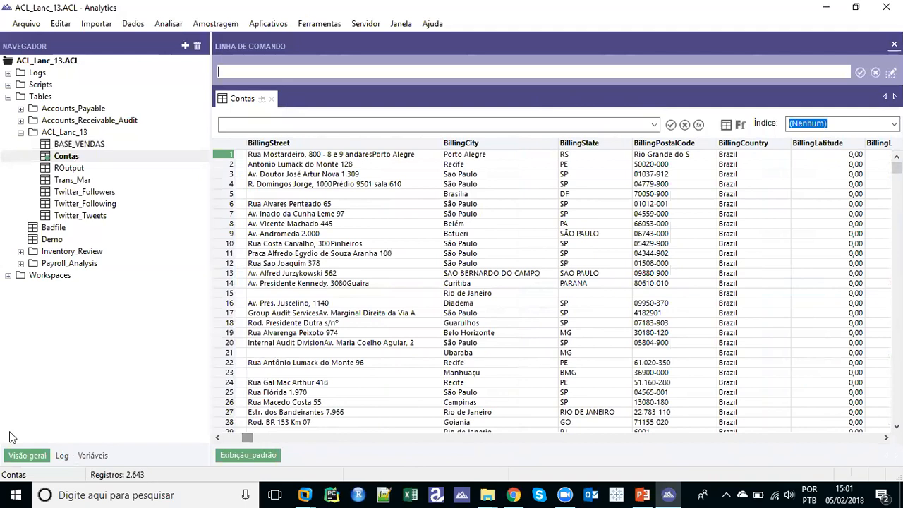
left_click(61, 456)
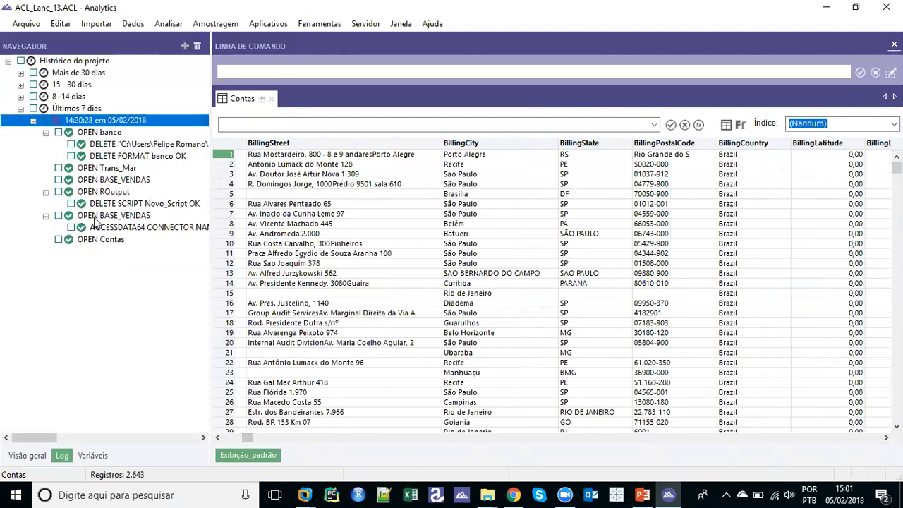
left_click(71, 228)
Save the ticked log entry as script 'Extração', then go back to the Visão geral tree
right_click(101, 227)
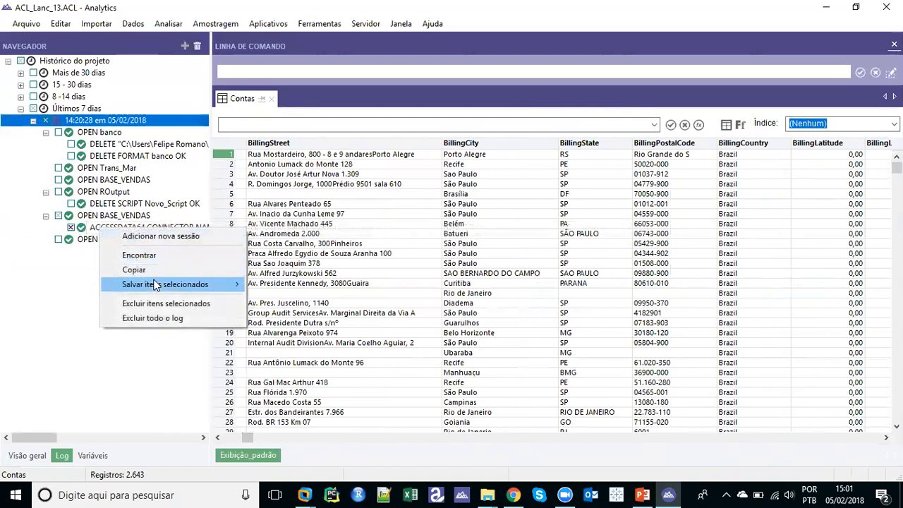
mouse_move(156, 287)
left_click(277, 313)
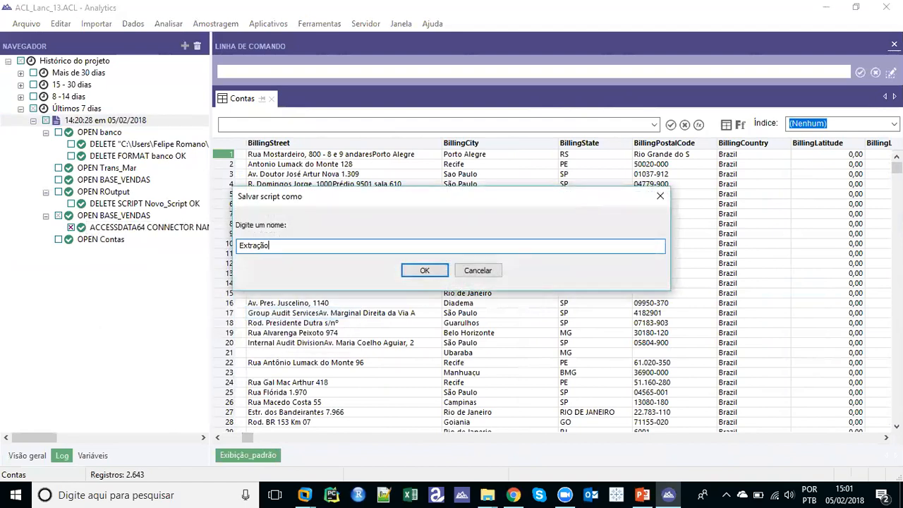
type("Extração")
key("Return")
left_click(27, 456)
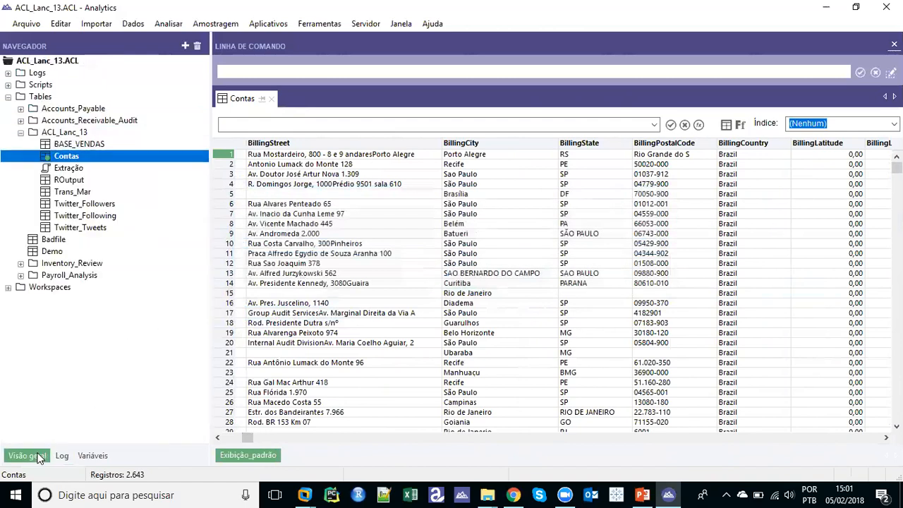
Open the Extração script to view its import code, then return to the Contas table
double_click(68, 168)
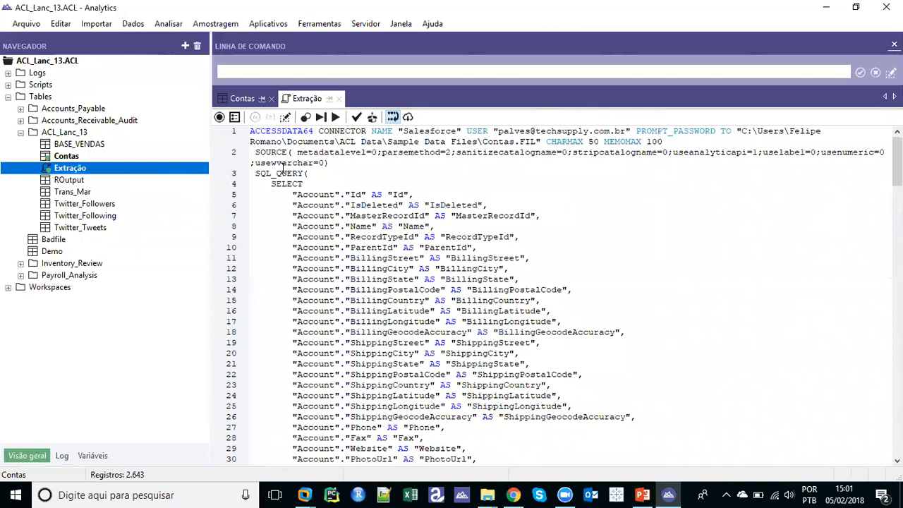
left_click(244, 101)
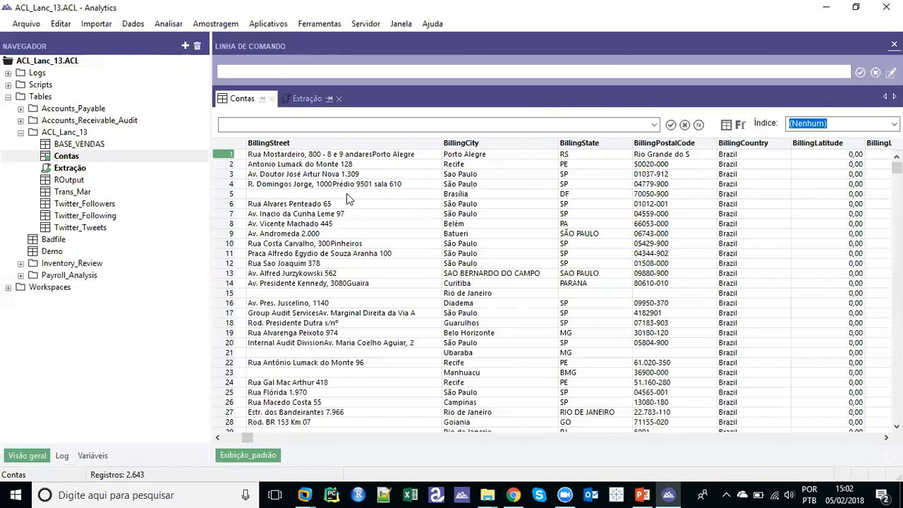
Start a new table definition from Arquivo > Novo > Tabela, saving the pending changes to Contas
left_click(26, 25)
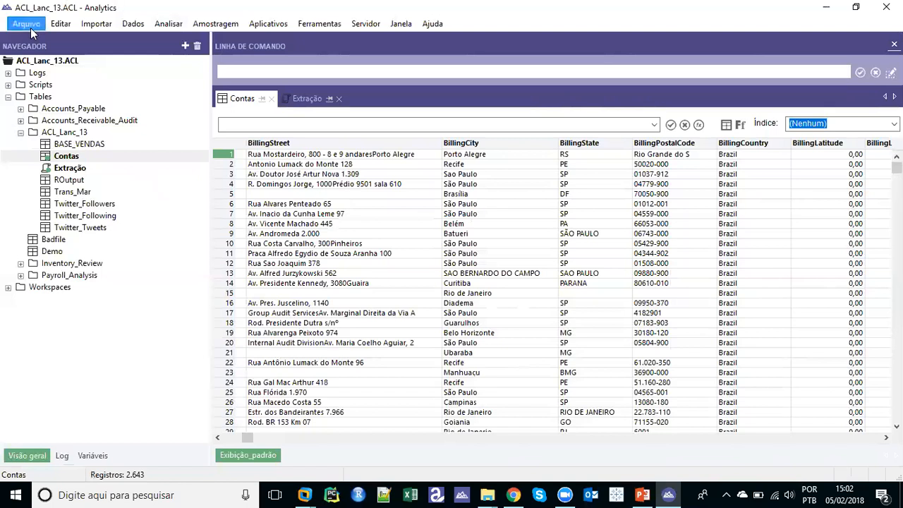
left_click(163, 337)
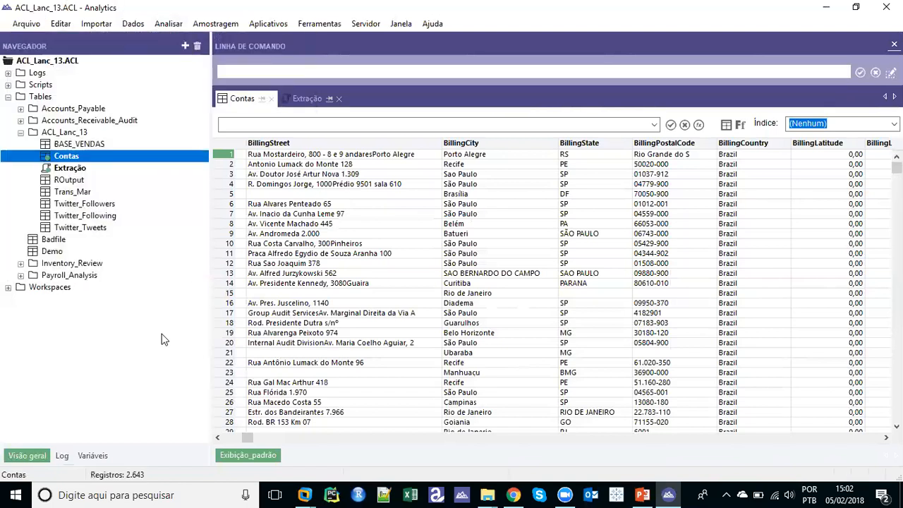
left_click(21, 24)
mouse_move(42, 41)
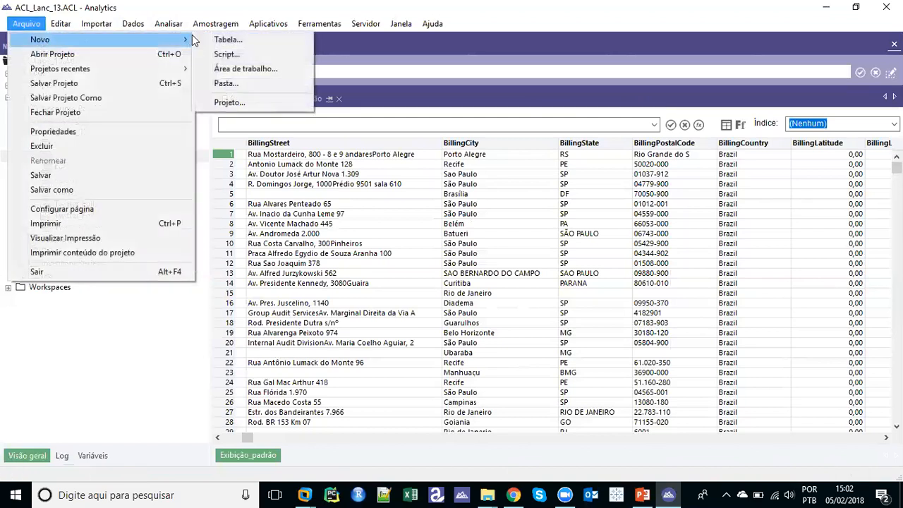
left_click(225, 39)
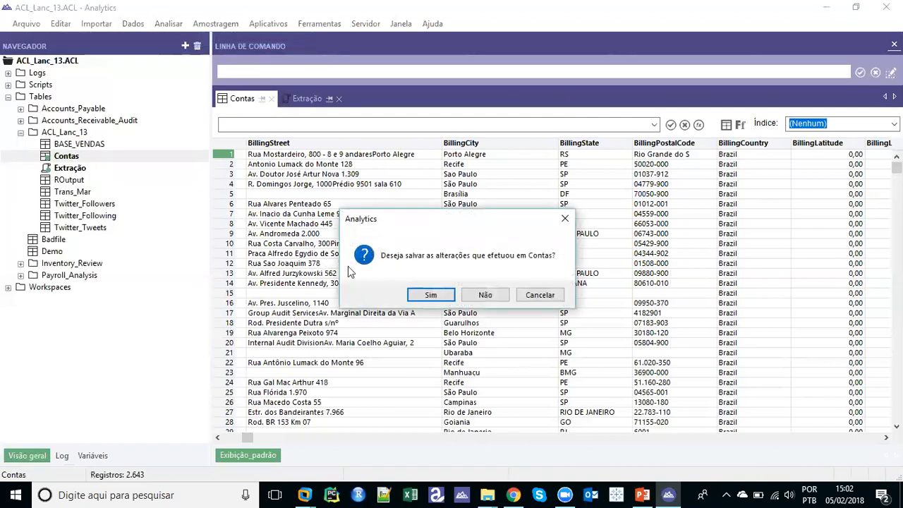
left_click(442, 300)
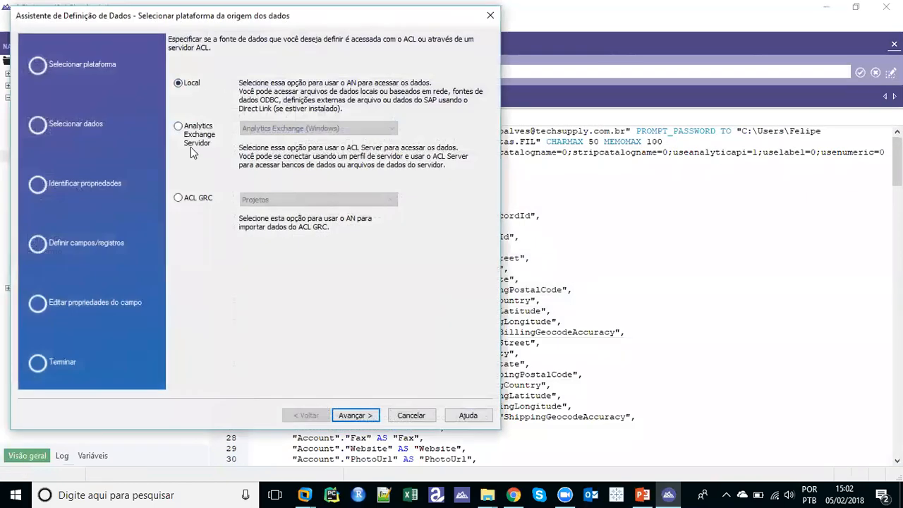
Choose Banco de dados e aplicativo as the local data source in the Data Definition Wizard
key("Return")
left_click(194, 132)
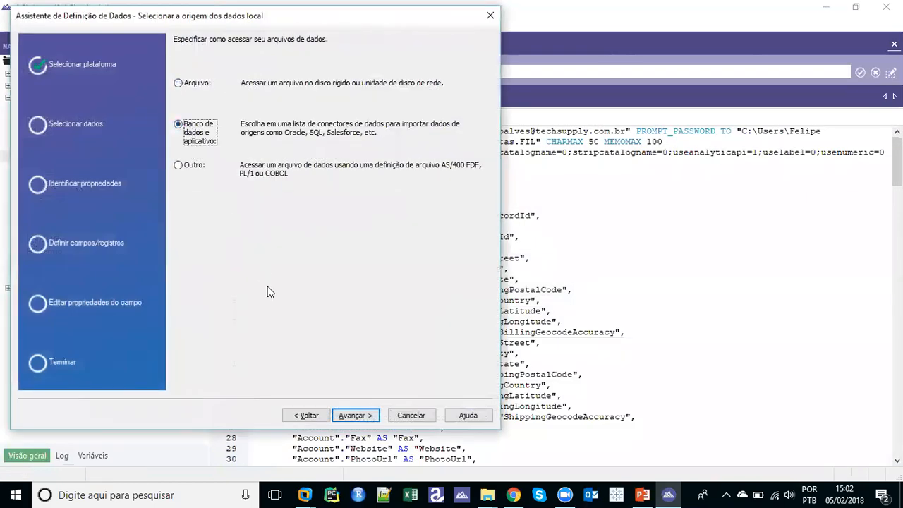
key("Escape")
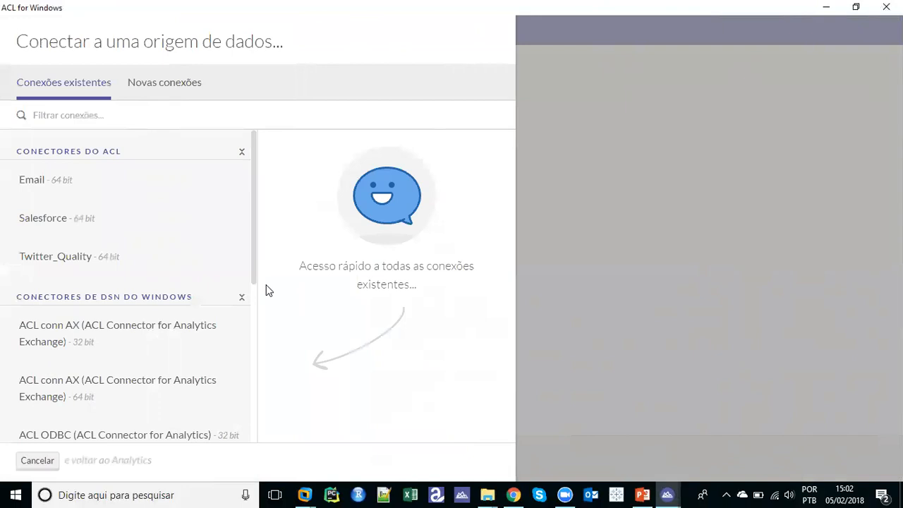
Connect through the Twitter_Quality data source
left_click(64, 261)
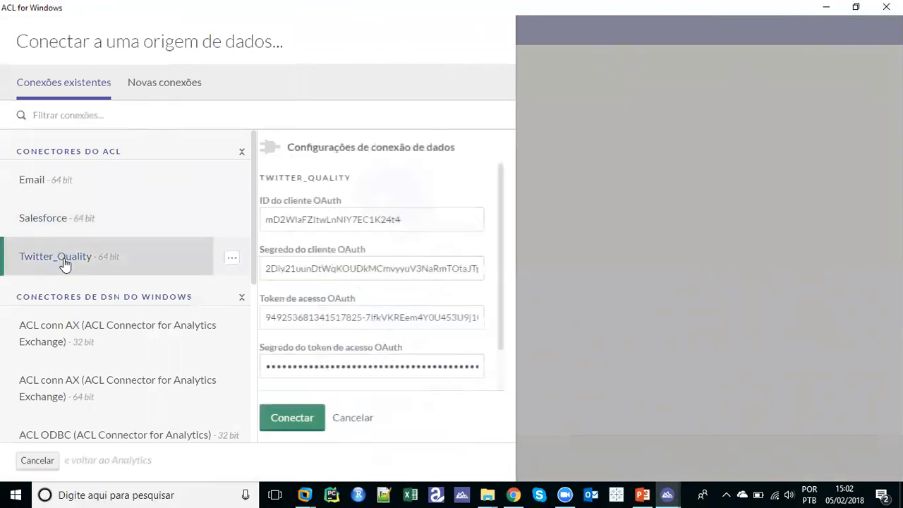
left_click(317, 419)
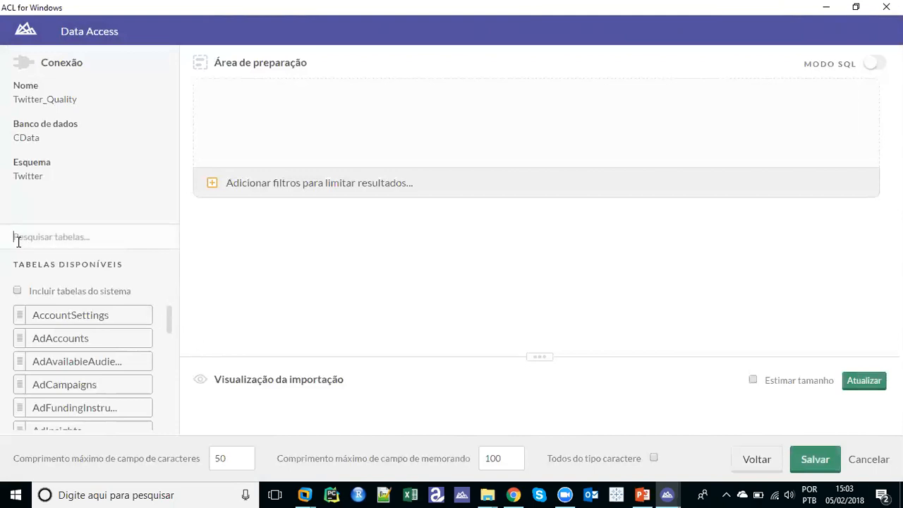
Filter tables by 'foll', stage Followers with all its fields, and save the import
type("foll")
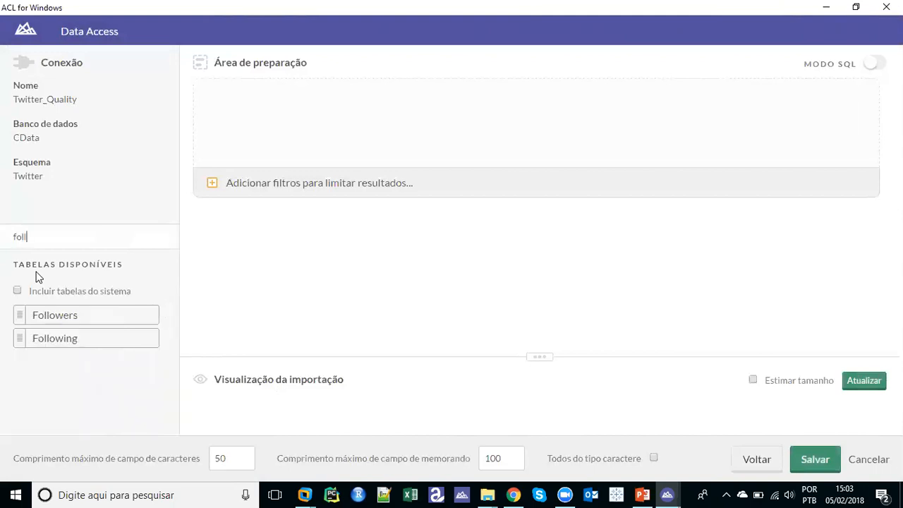
left_click(61, 321)
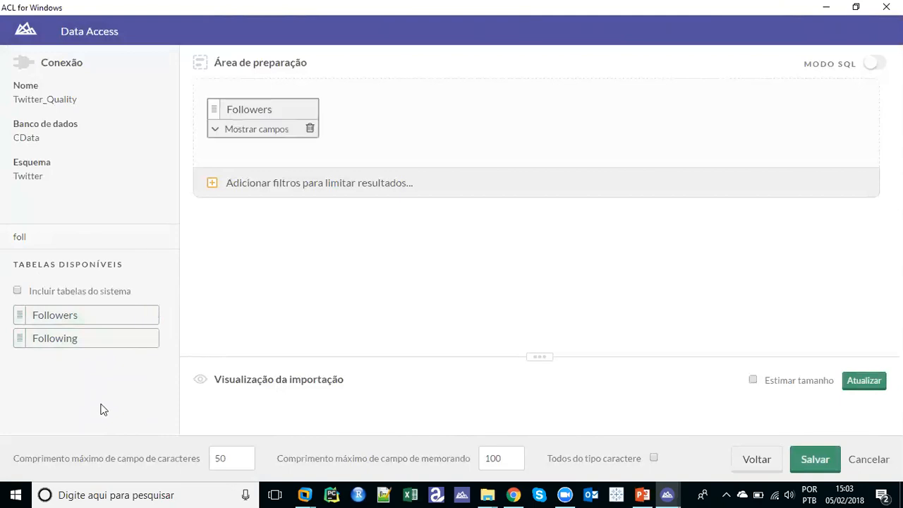
left_click(218, 129)
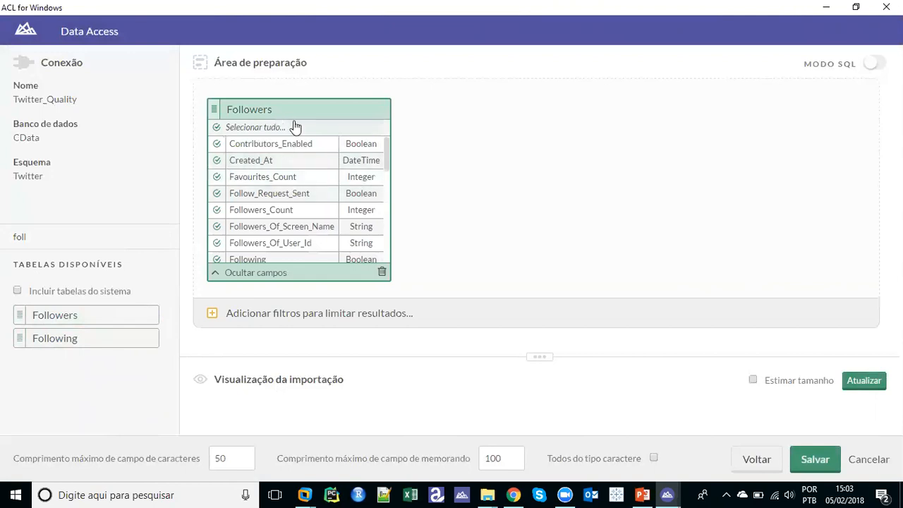
left_click(808, 458)
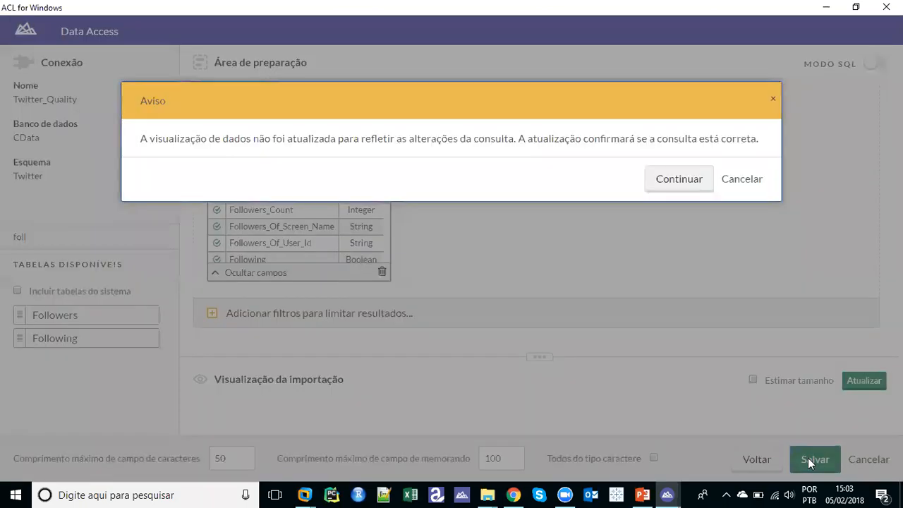
Save the import as Twitter_Followers.FIL, overwriting the existing file
left_click(666, 179)
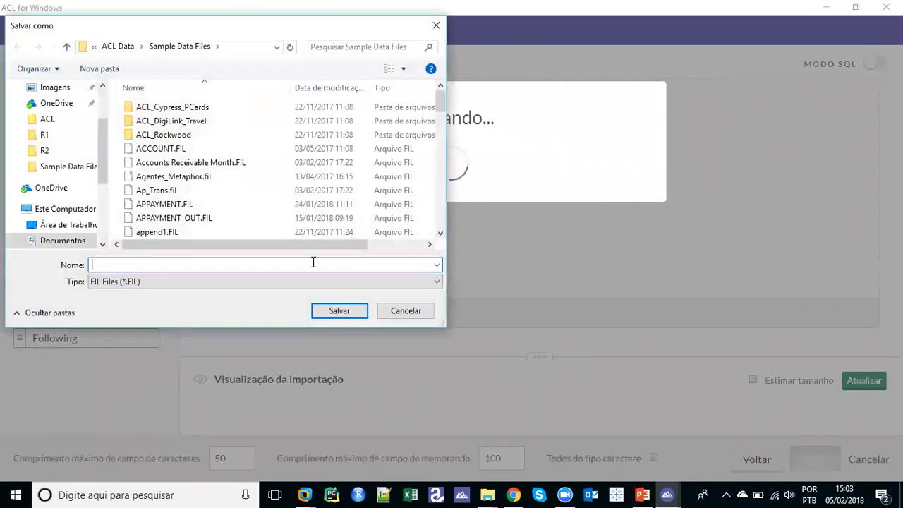
type("T")
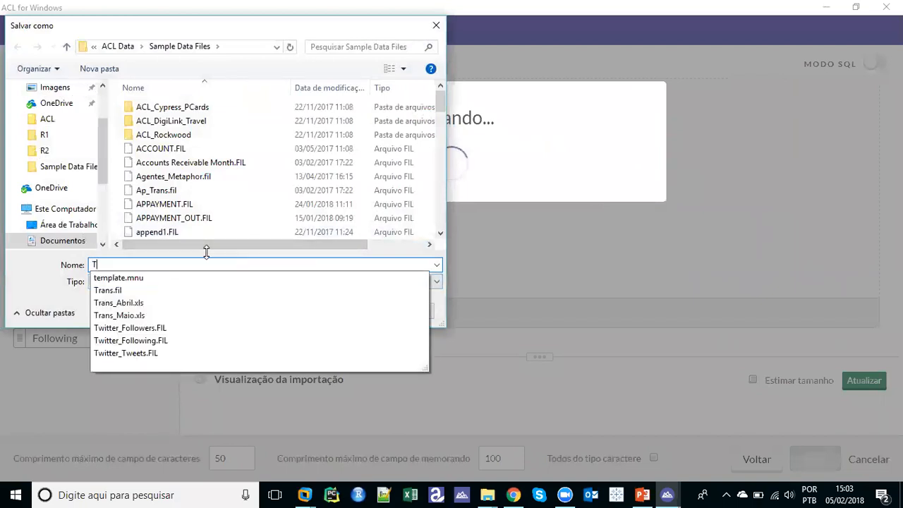
key("Down")
key("Down")
key("Down")
key("Down")
key("Down")
key("Return")
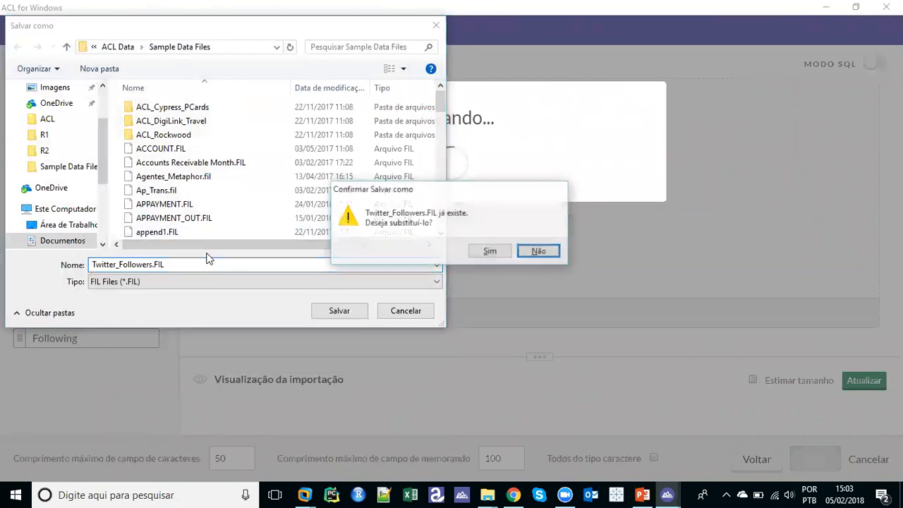
key("Left")
key("Return")
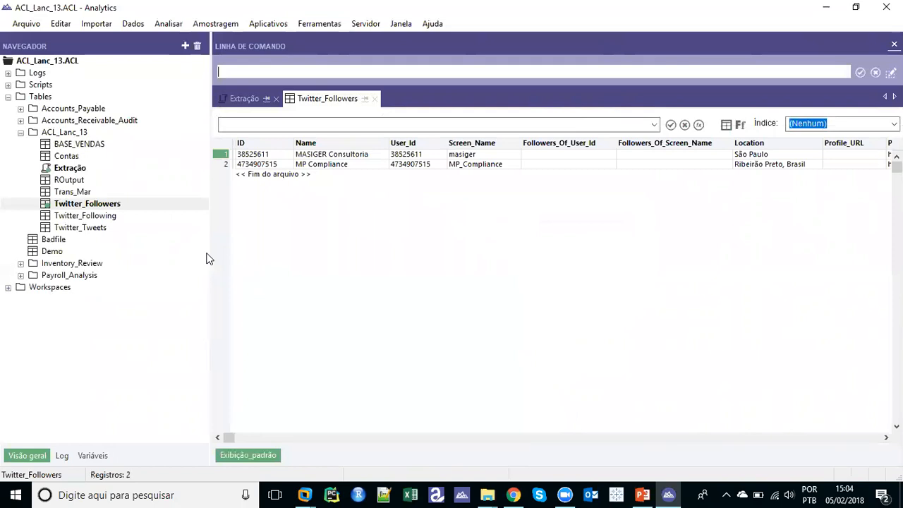
double_click(106, 218)
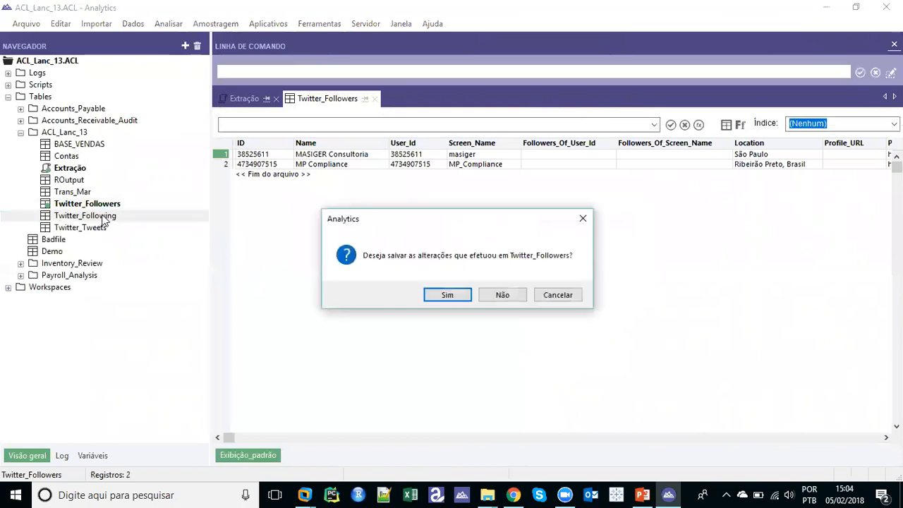
key("Return")
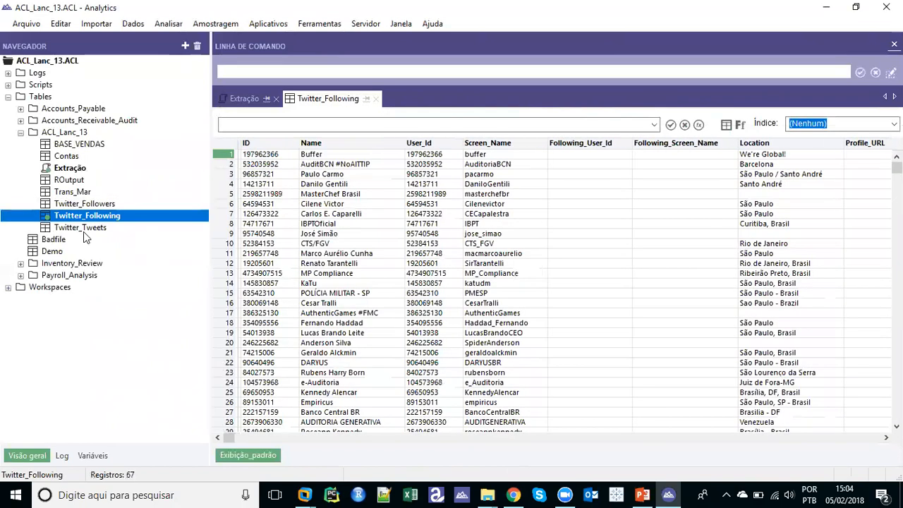
double_click(83, 227)
left_click(83, 228)
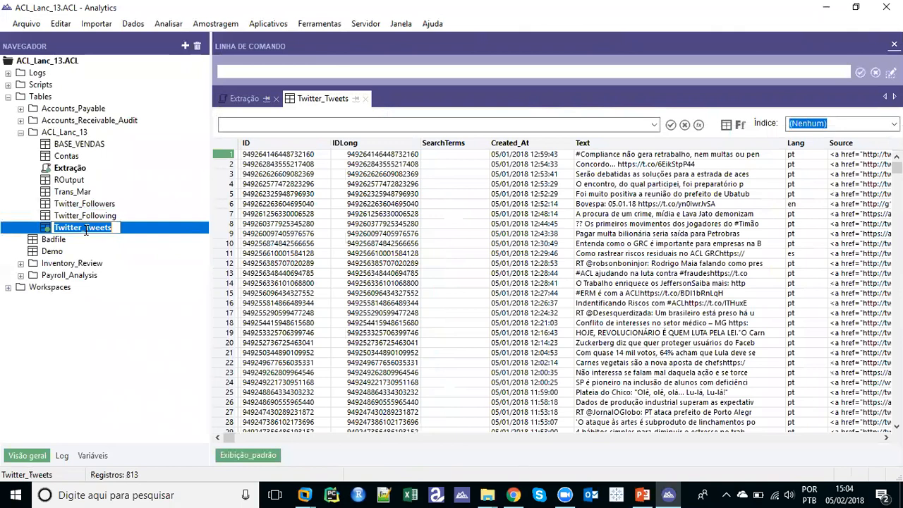
left_click(585, 165)
left_click(614, 213)
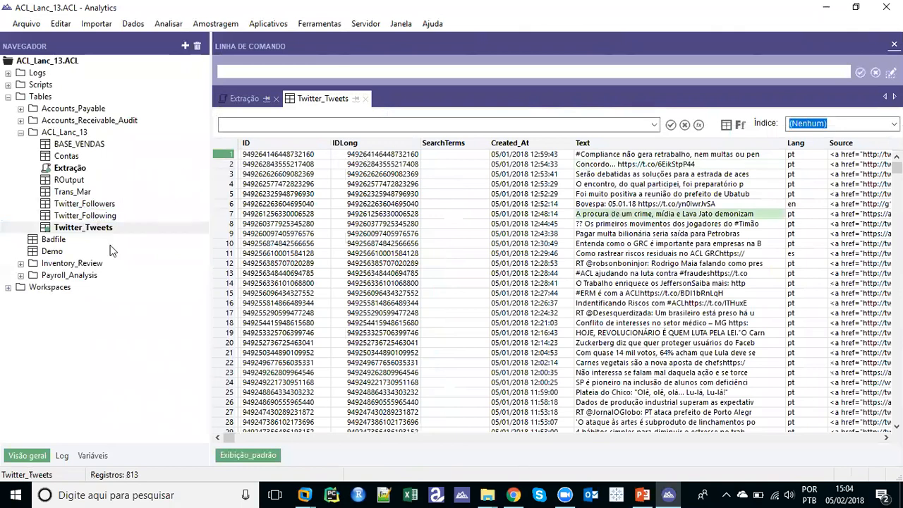
left_click(365, 165)
left_click_drag(226, 439, 293, 452)
scroll(316, 340, "down", 1)
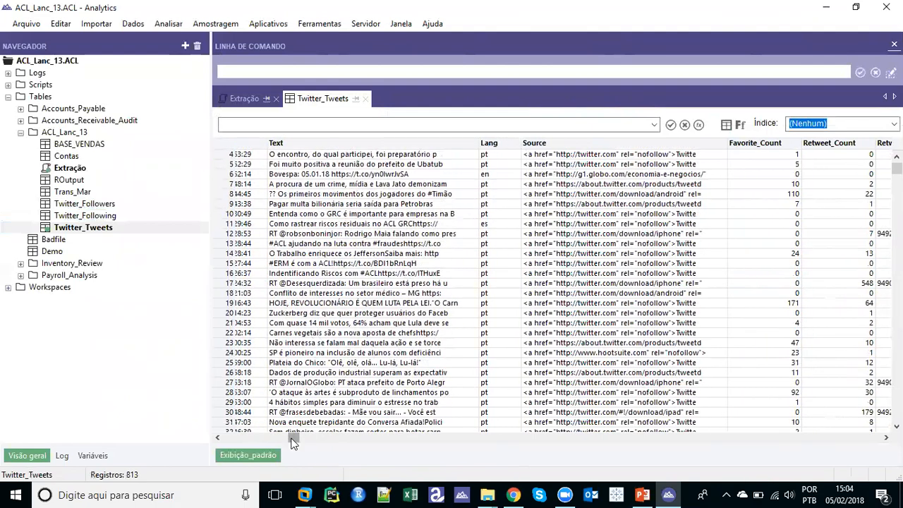
left_click_drag(294, 442, 216, 446)
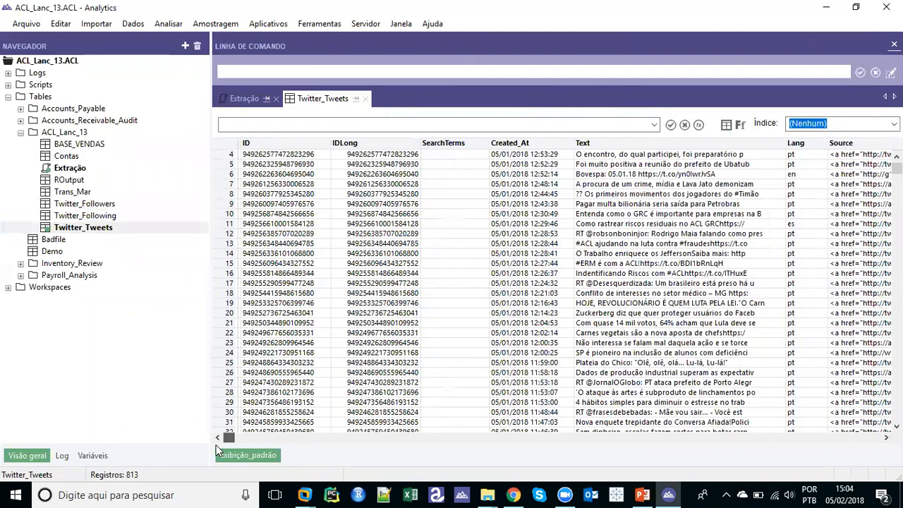
left_click(293, 174)
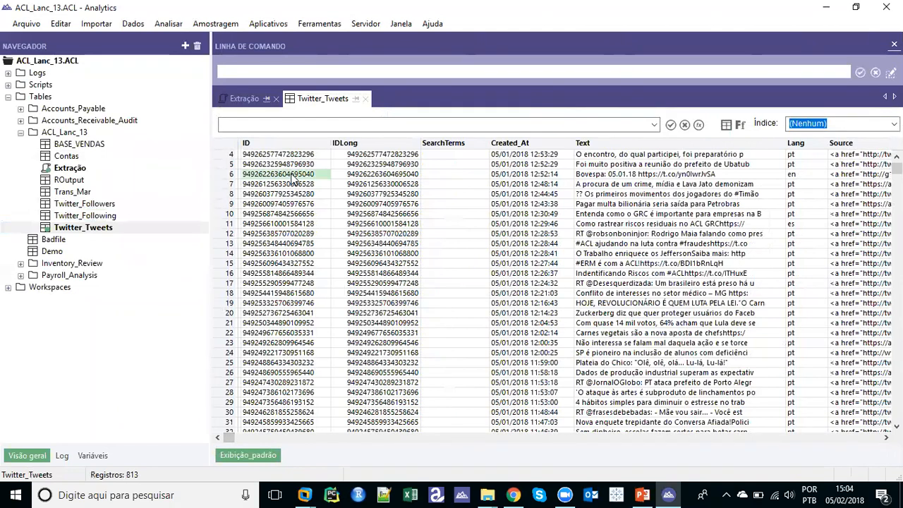
left_click(623, 177)
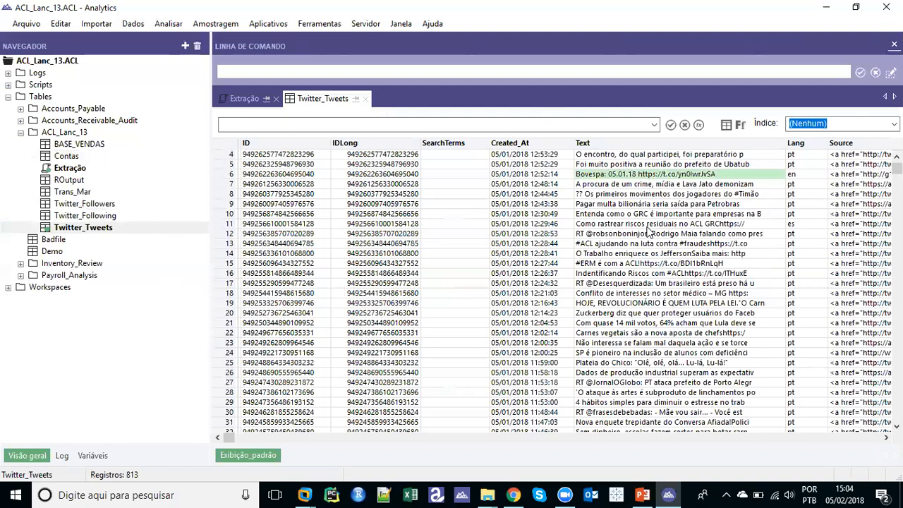
left_click(627, 226)
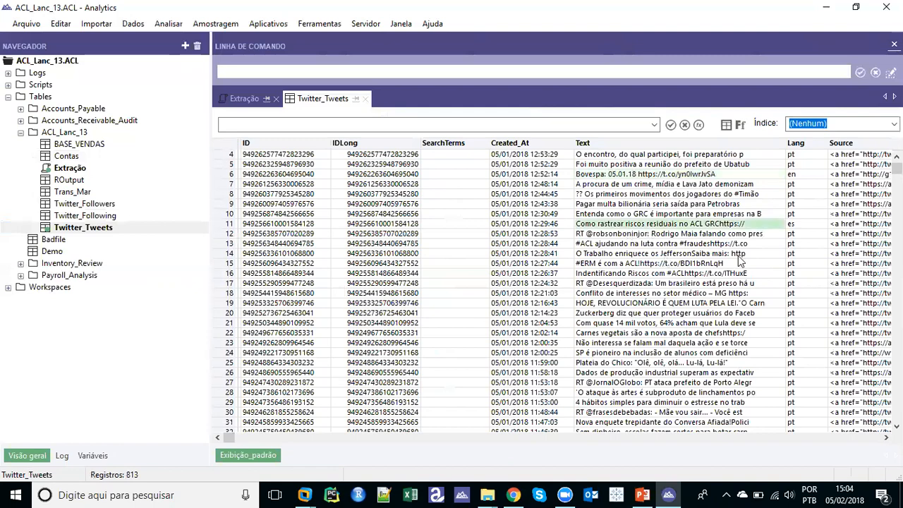
left_click_drag(896, 168, 896, 234)
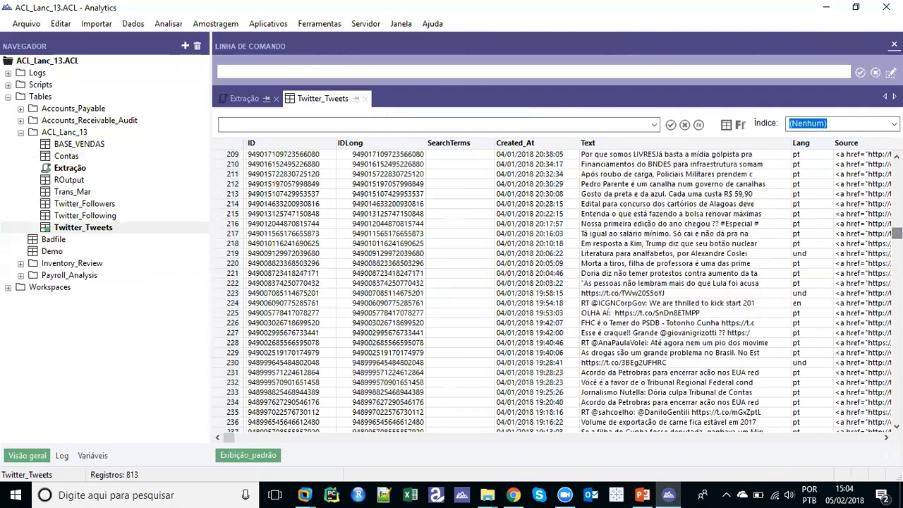
left_click(82, 219)
double_click(82, 219)
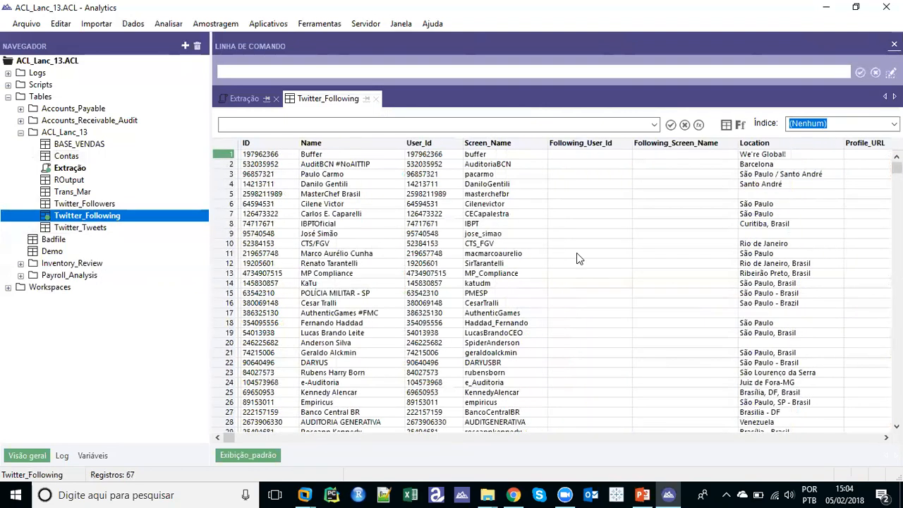
left_click_drag(897, 167, 896, 258)
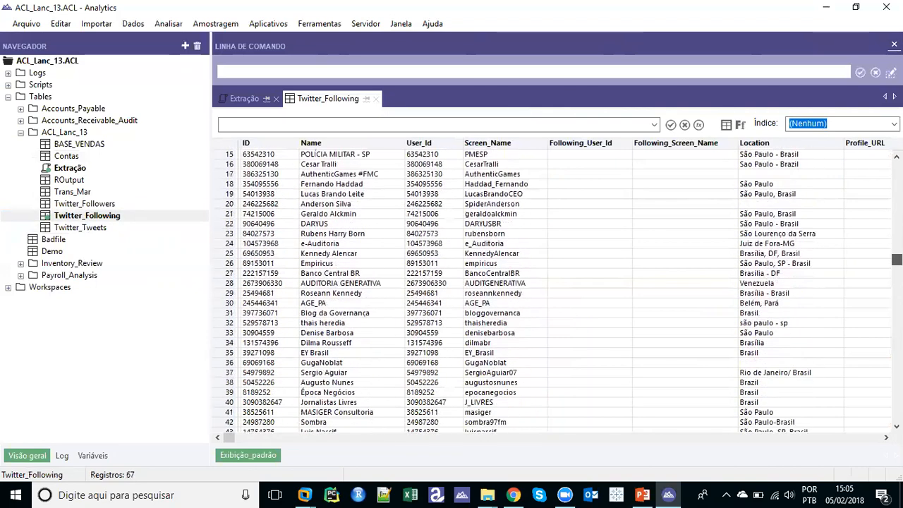
double_click(85, 203)
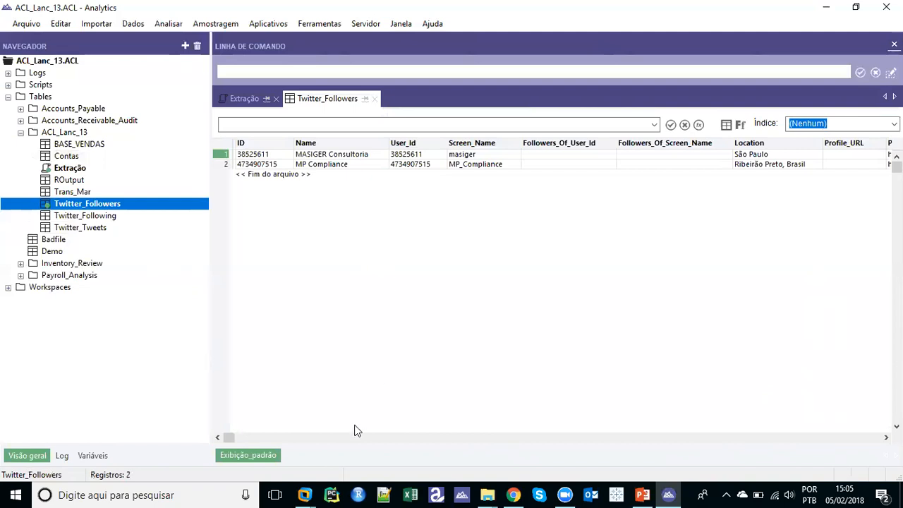
left_click(313, 488)
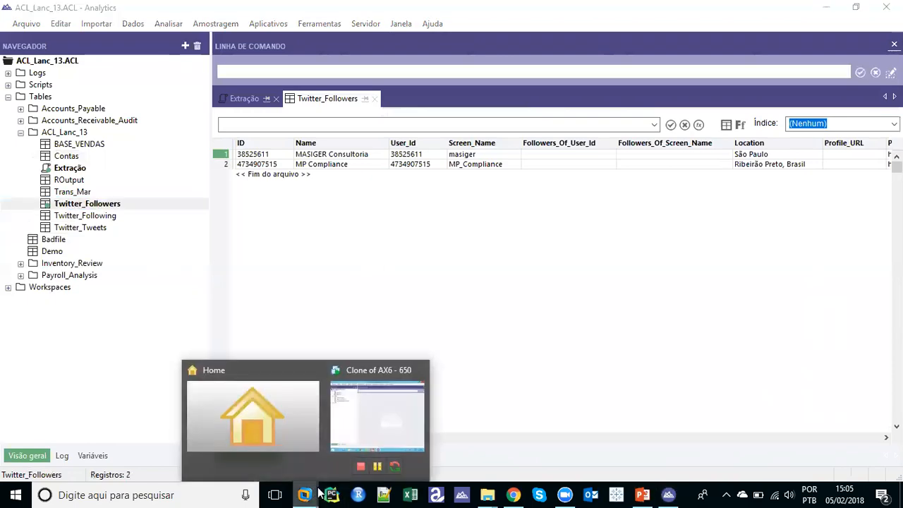
Switch to the Clone of AX6 - 650 VM, send Ctrl+Alt+Del, and unlock it with the account password
left_click(360, 430)
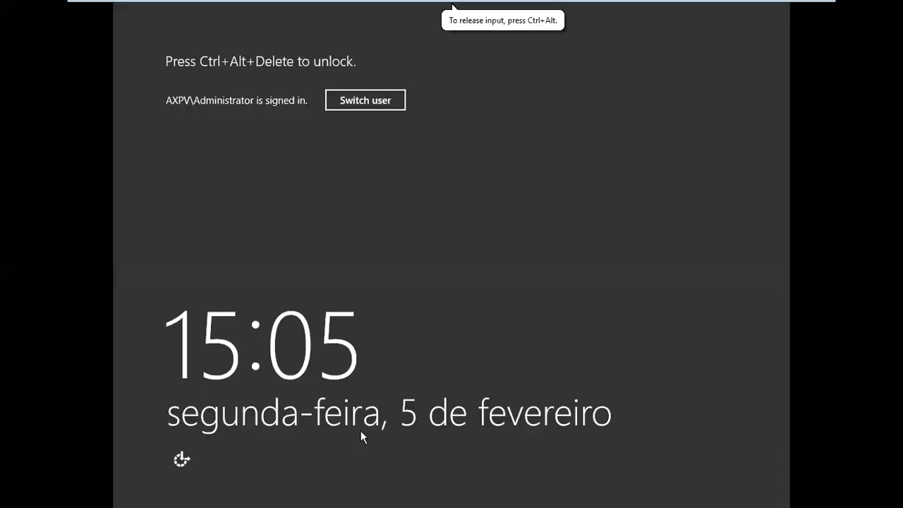
mouse_move(372, 4)
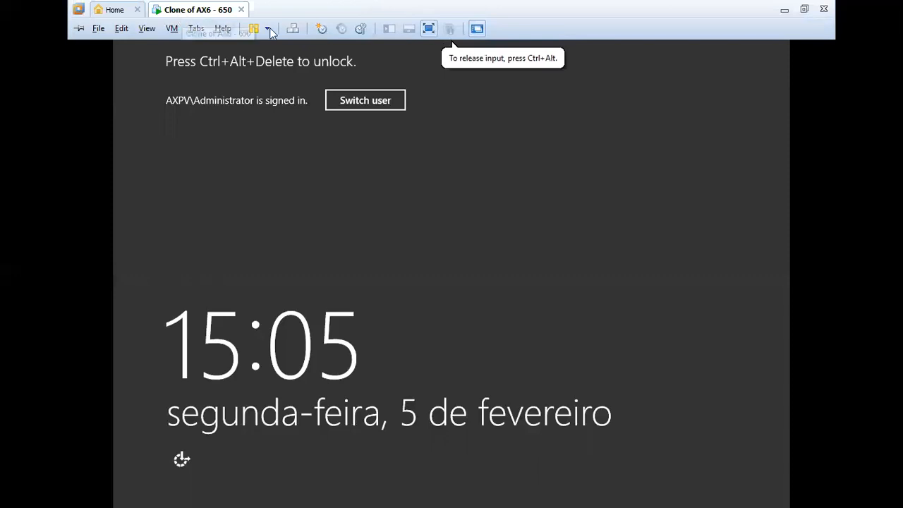
left_click(293, 28)
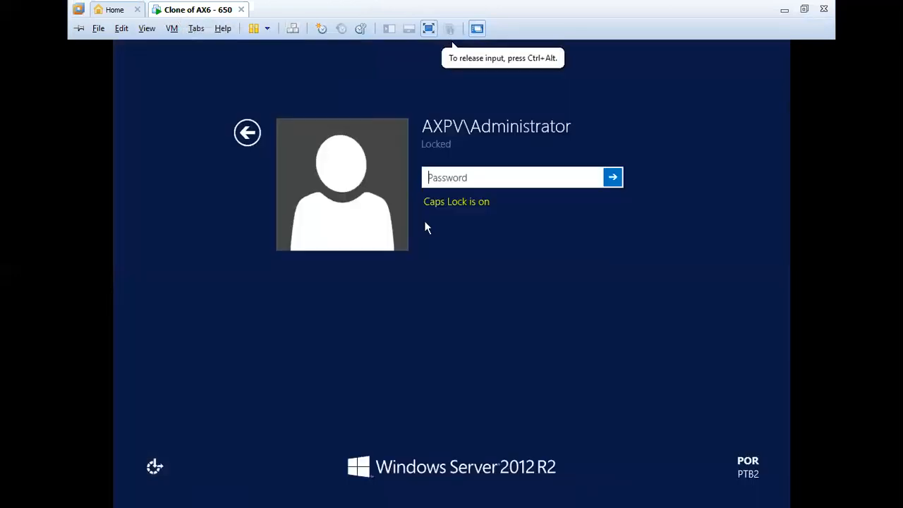
key("Caps_Lock")
type("********")
key("Return")
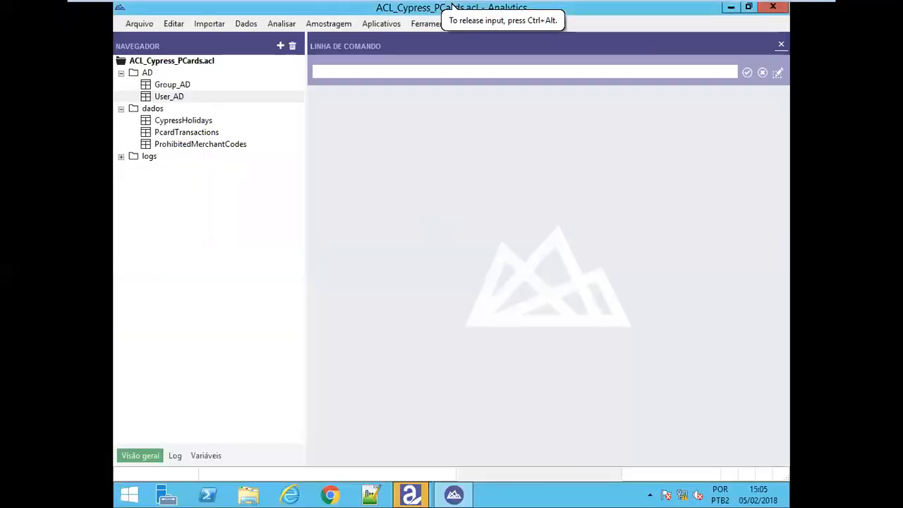
Start a new table from Banco de dados e aplicativo to reach the Conectar a uma origem de dados list
left_click(138, 25)
mouse_move(155, 42)
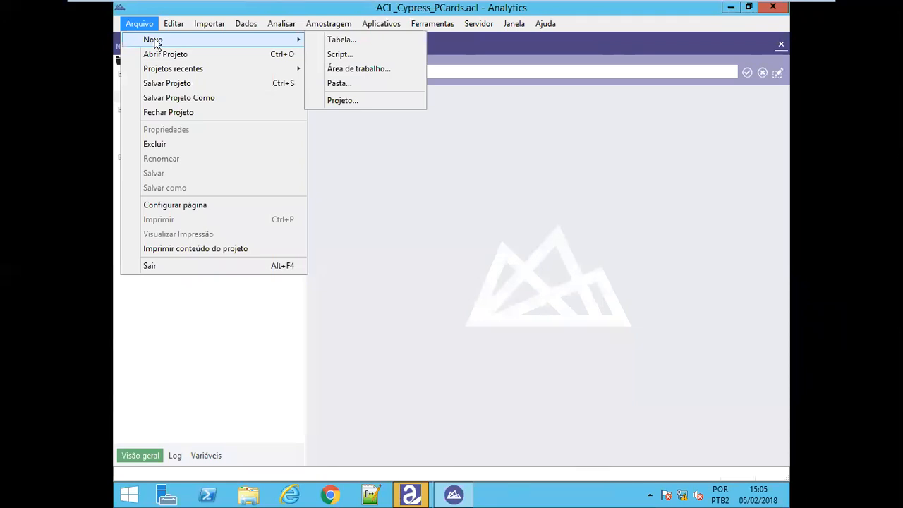
left_click(338, 39)
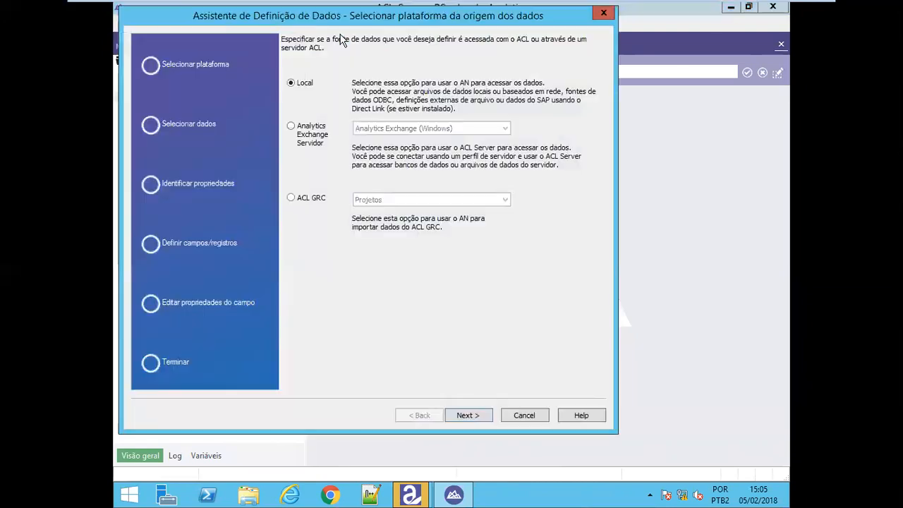
key("Return")
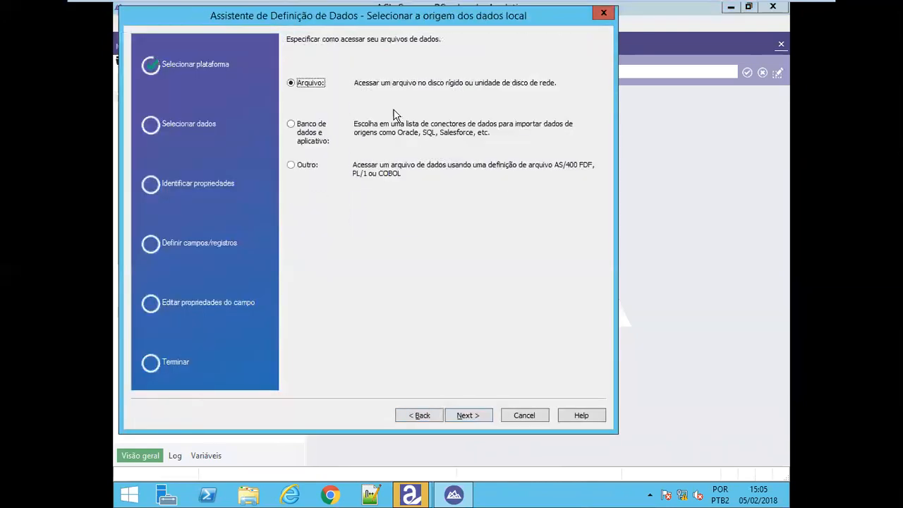
key("Escape")
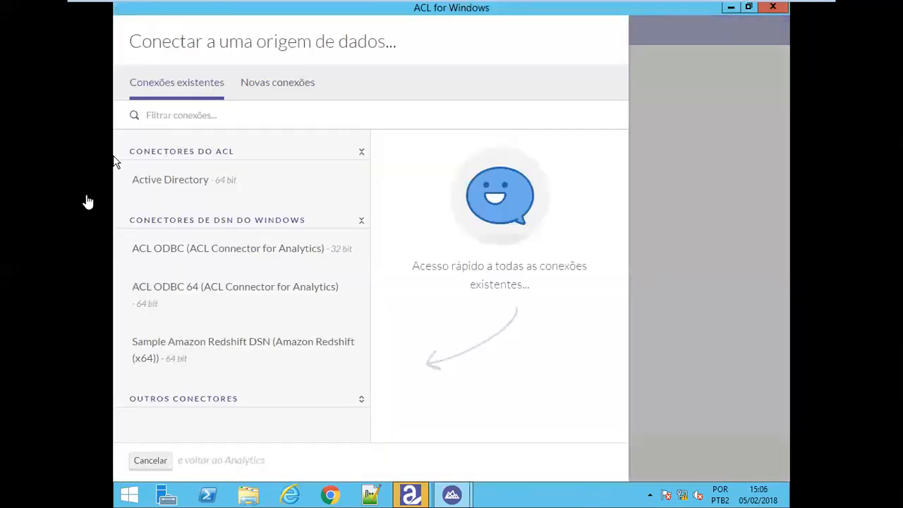
Select the Active Directory connector and connect to it
left_click(159, 182)
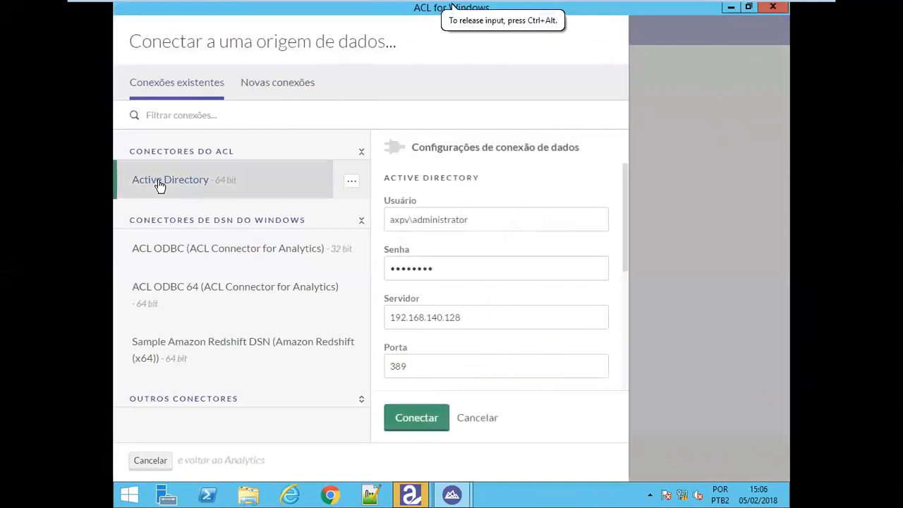
left_click(413, 422)
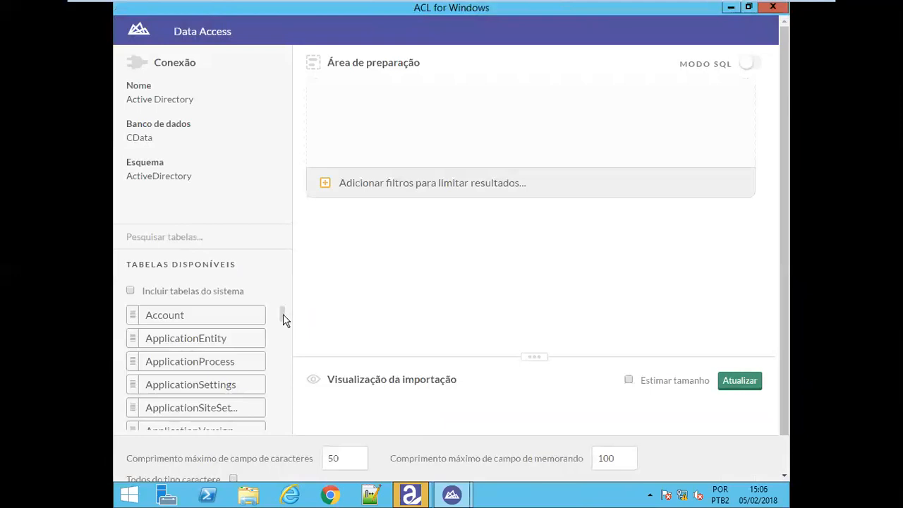
Search the available tables for 'user' and stage the User table with its fields
mouse_move(281, 322)
left_mouse_down()
mouse_move(286, 373)
mouse_move(283, 314)
left_mouse_up()
left_click(169, 236)
type("user")
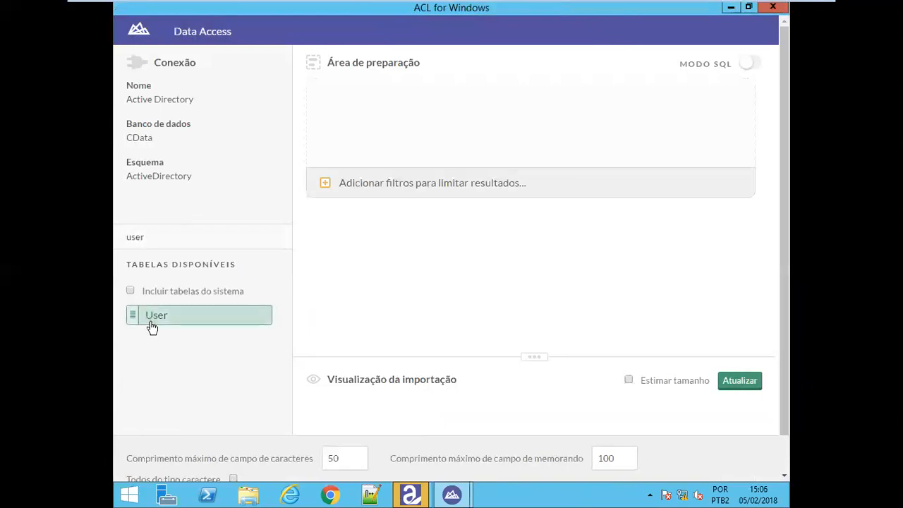
left_click(152, 326)
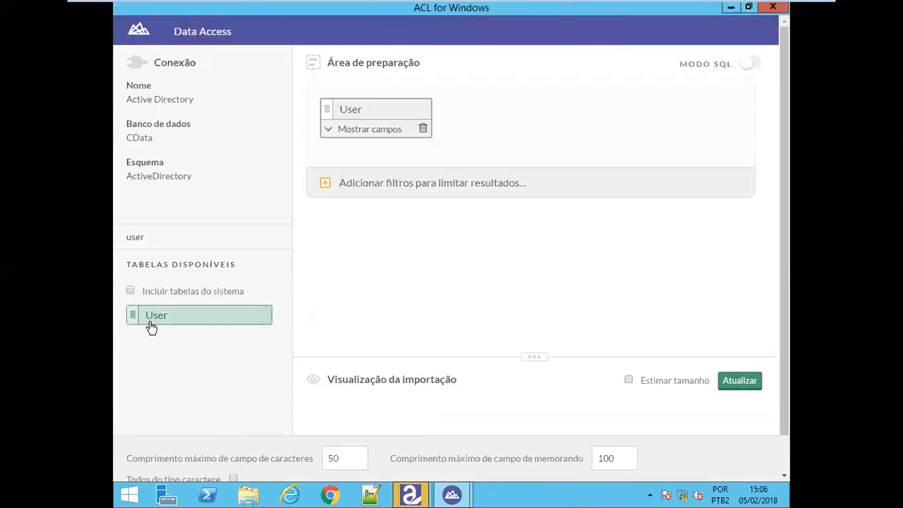
left_click(329, 132)
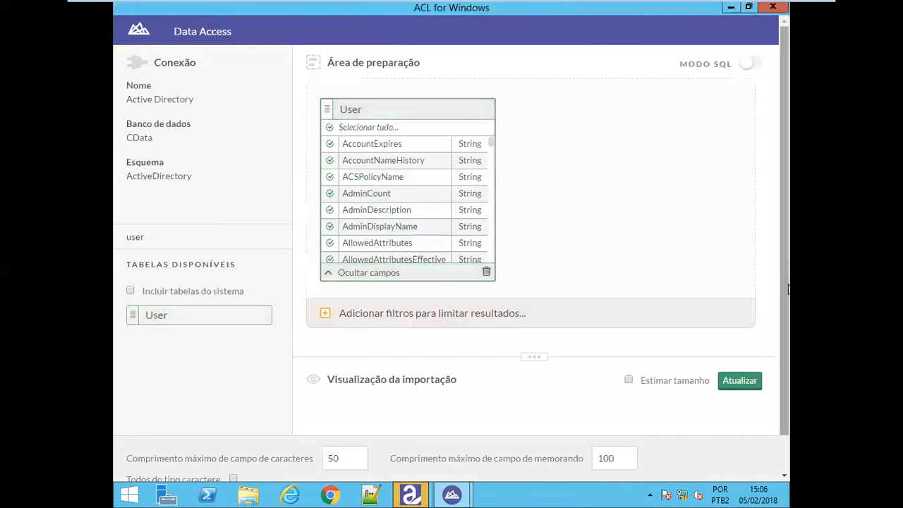
scroll(789, 288, "down", 1)
Save the import as User_AD.FIL, replacing the existing file
left_click(698, 475)
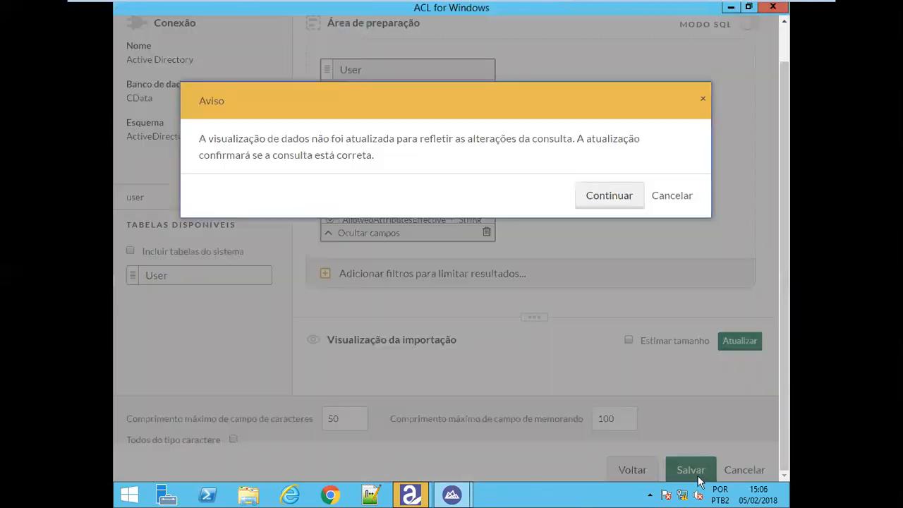
left_click(616, 203)
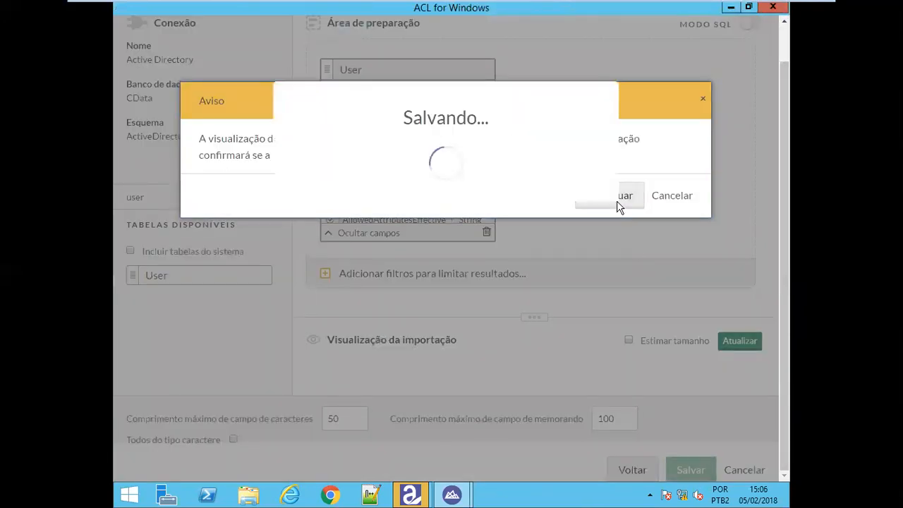
left_click(268, 206)
key("u")
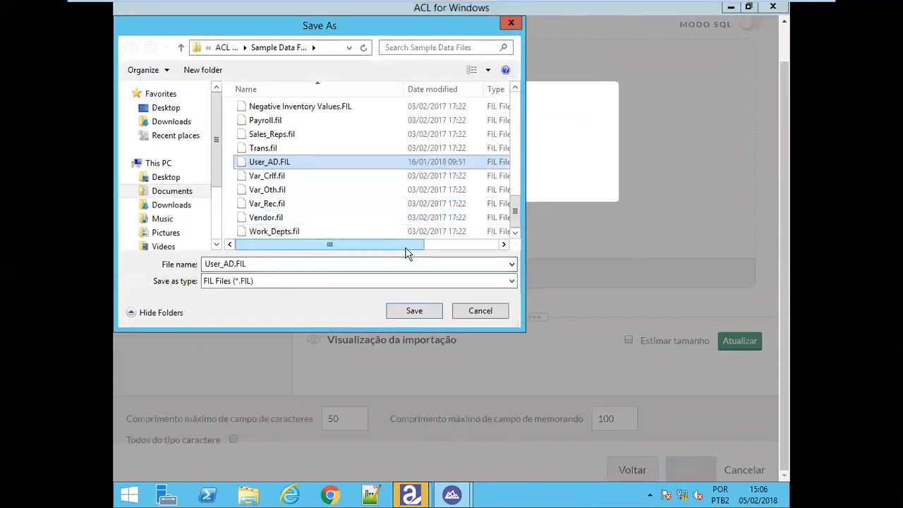
left_click(417, 311)
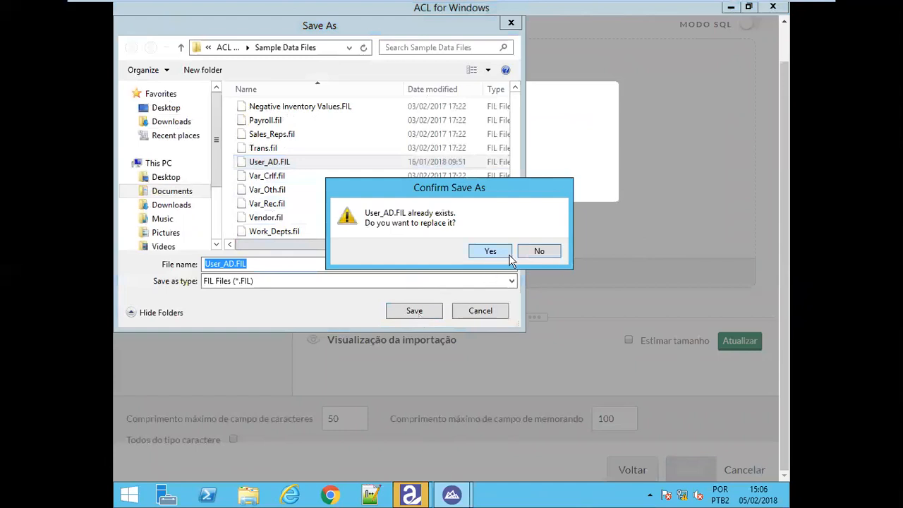
left_click(492, 250)
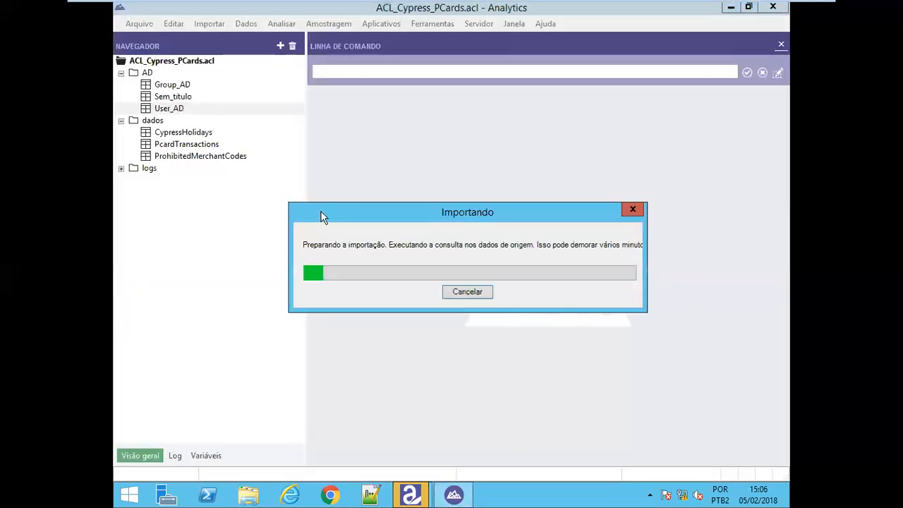
Overwrite the User_AD table layout to finish the import, then reopen User_AD from the Navigator
left_click(468, 300)
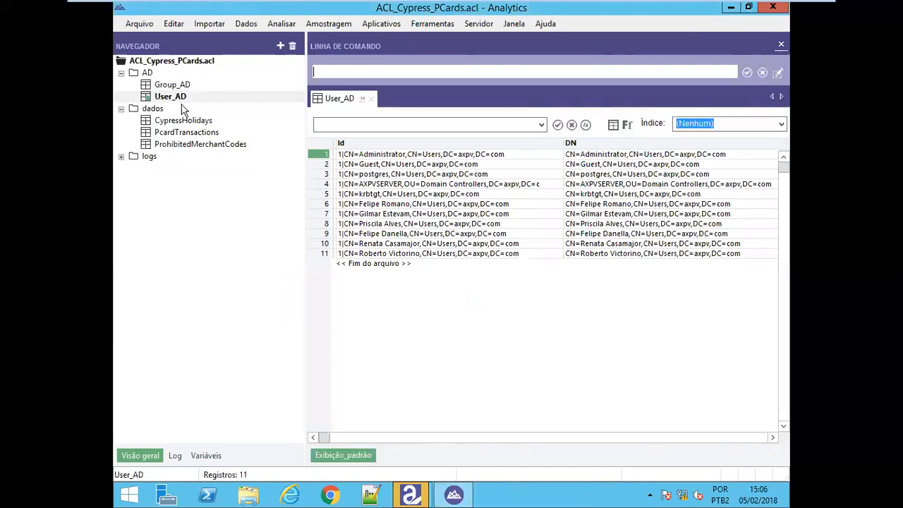
double_click(159, 89)
key("Return")
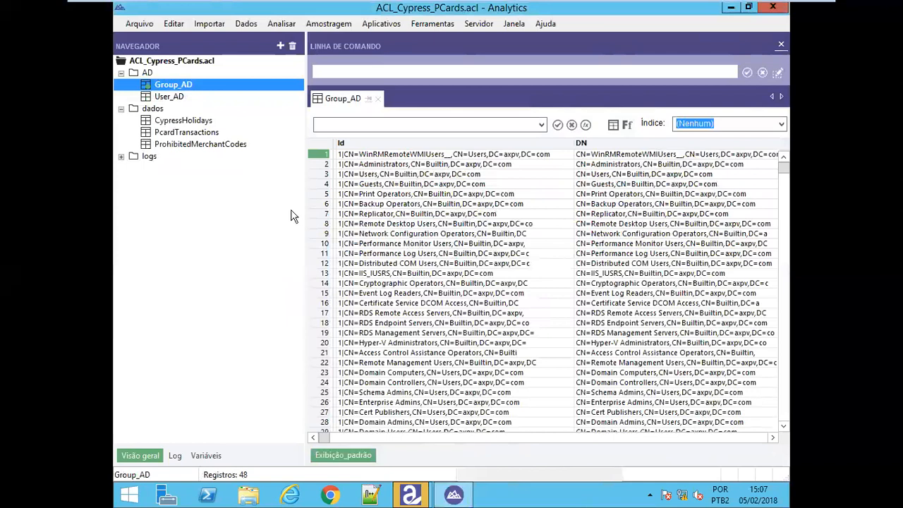
left_click(173, 97)
Add a column from the Id header using the expression SPLIT(SPLIT(Id '=' 2) ',' 1)
right_click(367, 149)
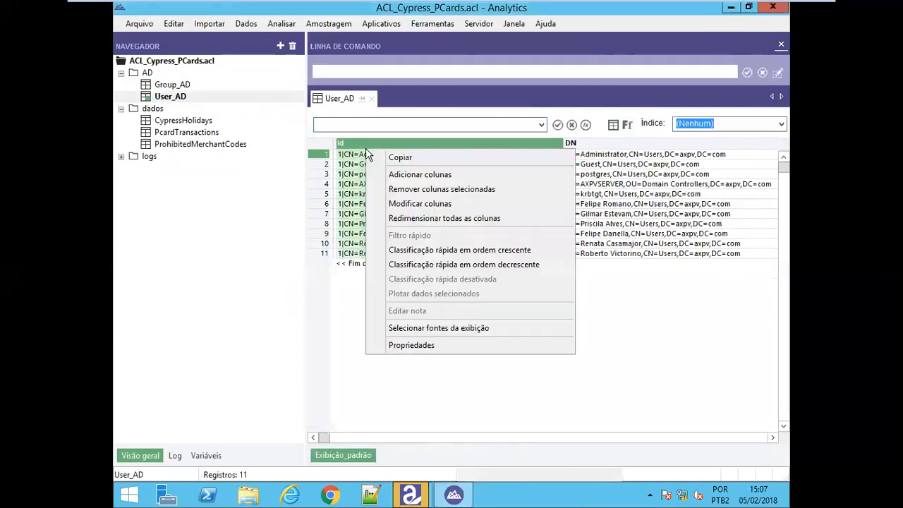
left_click(400, 182)
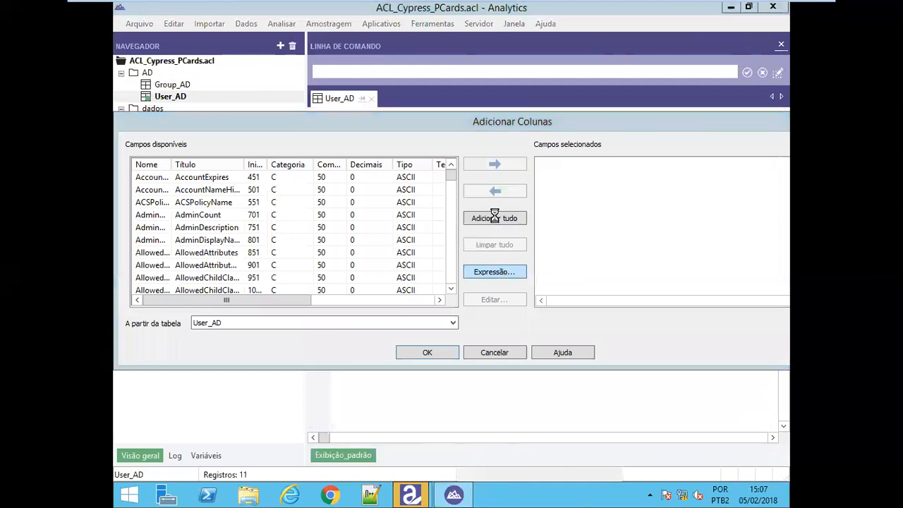
type("SPLIT(SPLIT( Id '=' 2 ) ',' 1)")
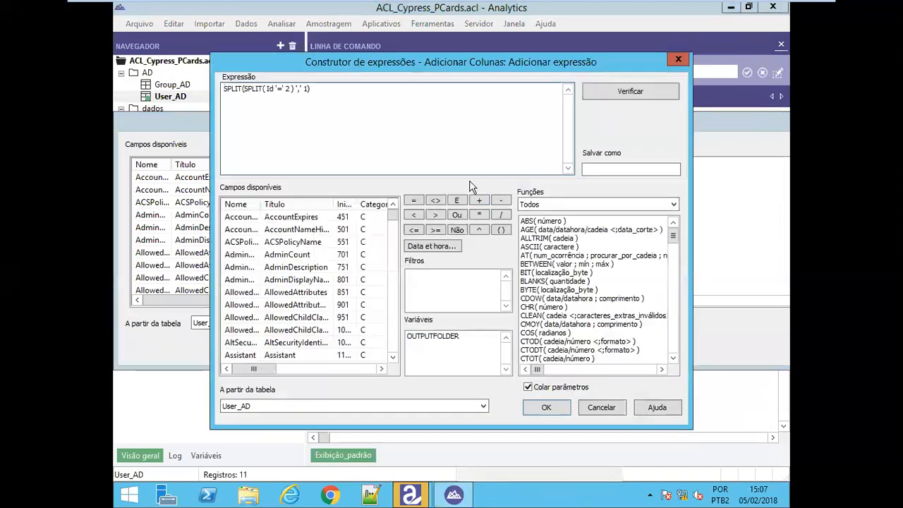
left_click(548, 407)
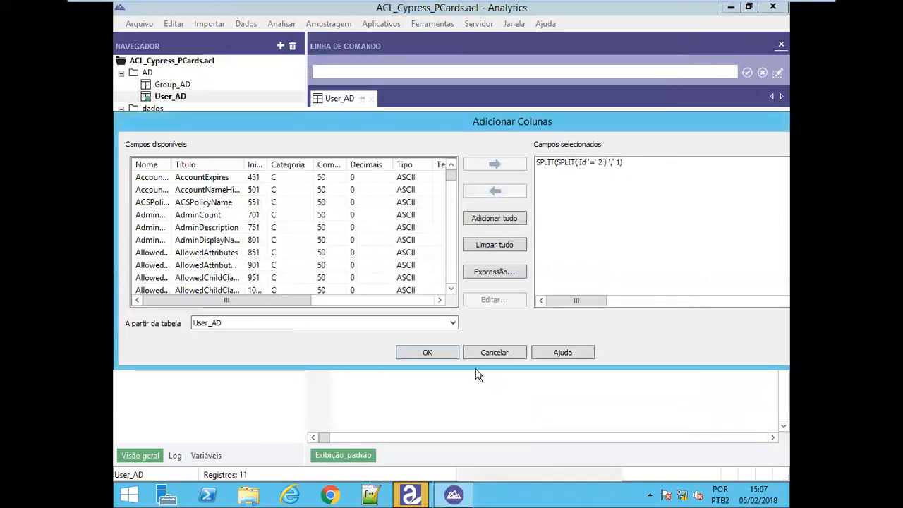
left_click(427, 352)
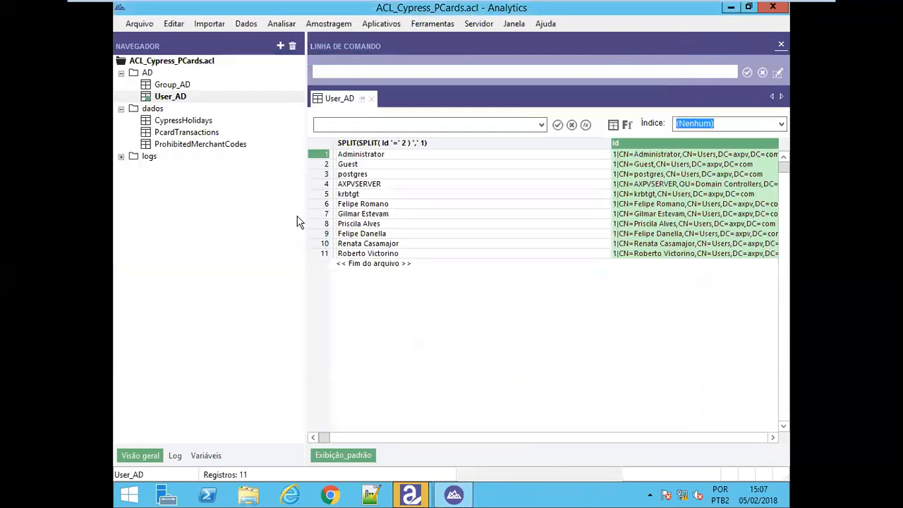
Widen the table view and point out the AXPVSERVER row's Id value
left_click_drag(305, 219, 224, 219)
left_click(577, 194)
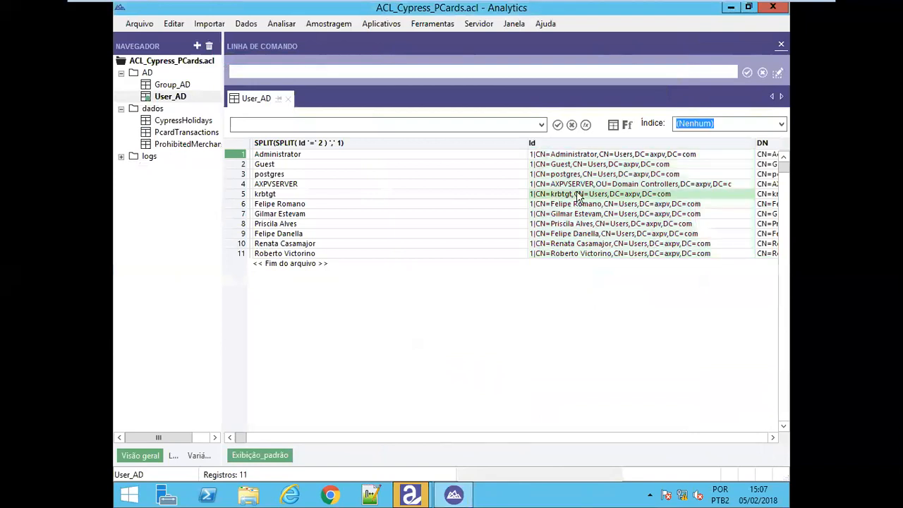
left_click(554, 185)
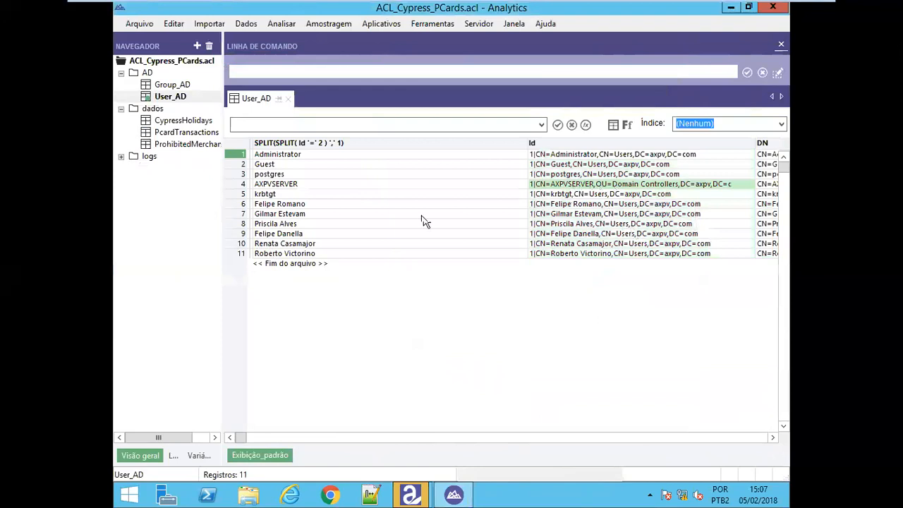
Highlight the eleven SPLIT user names, then minimize the VM to reach the host project
left_click(381, 143)
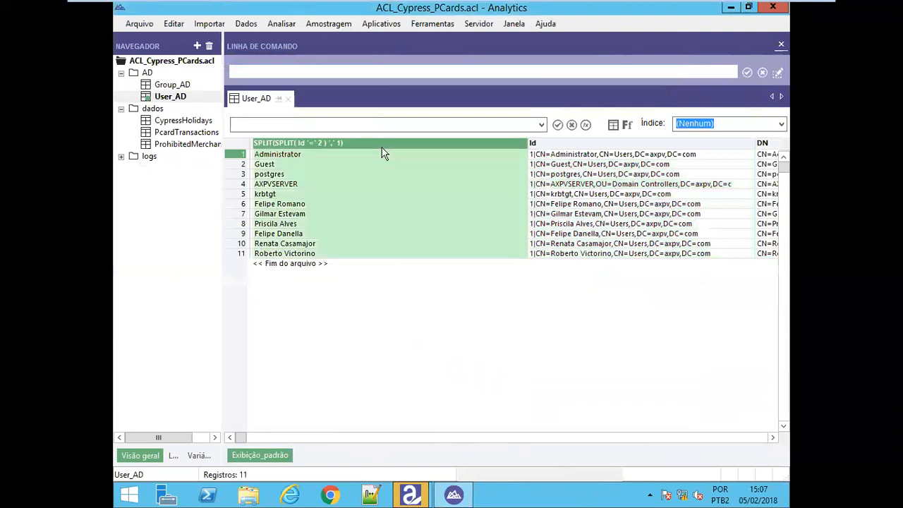
left_click(334, 163)
left_click_drag(315, 155, 375, 257)
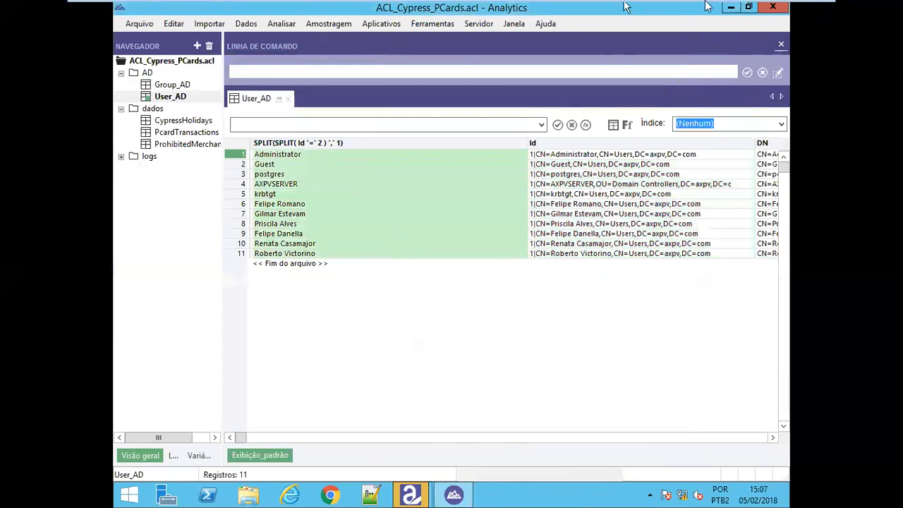
mouse_move(716, 3)
left_click(783, 10)
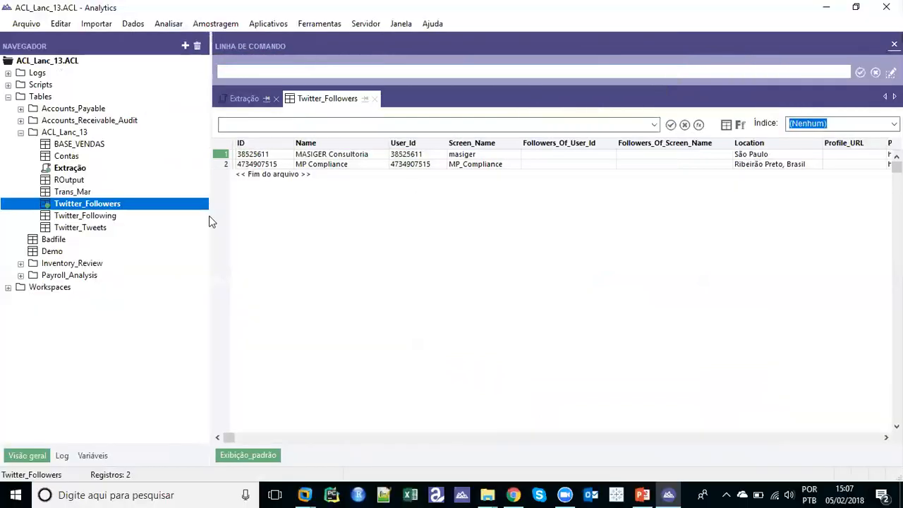